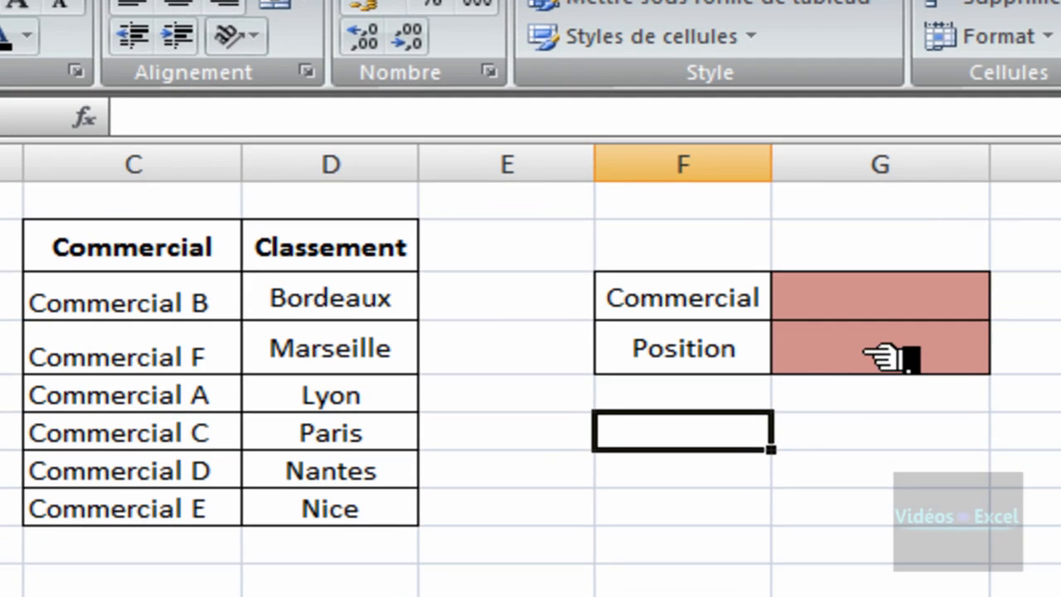
pyautogui.click(889, 358)
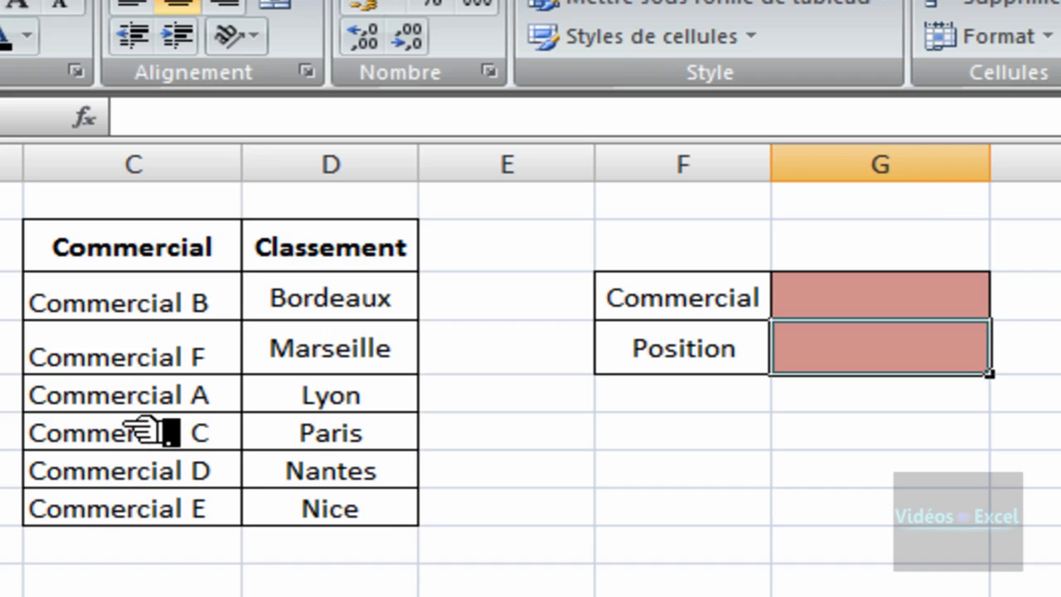
pyautogui.click(153, 431)
pyautogui.click(213, 343)
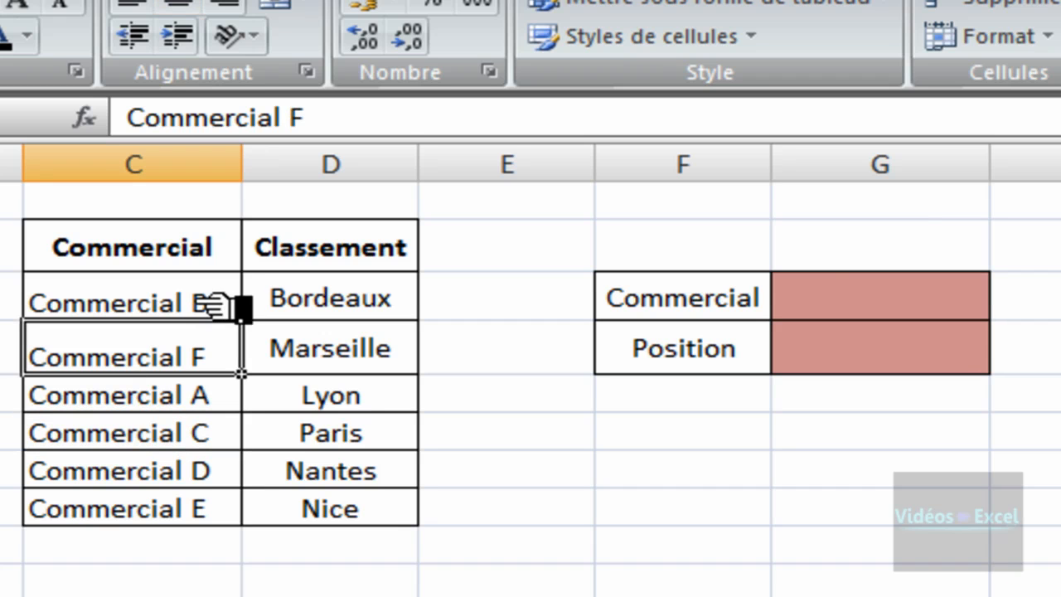
pyautogui.click(220, 304)
# Step: Add a Liste data validation to cell G3 with =$C$3:$C$8 as its source
pyautogui.click(887, 302)
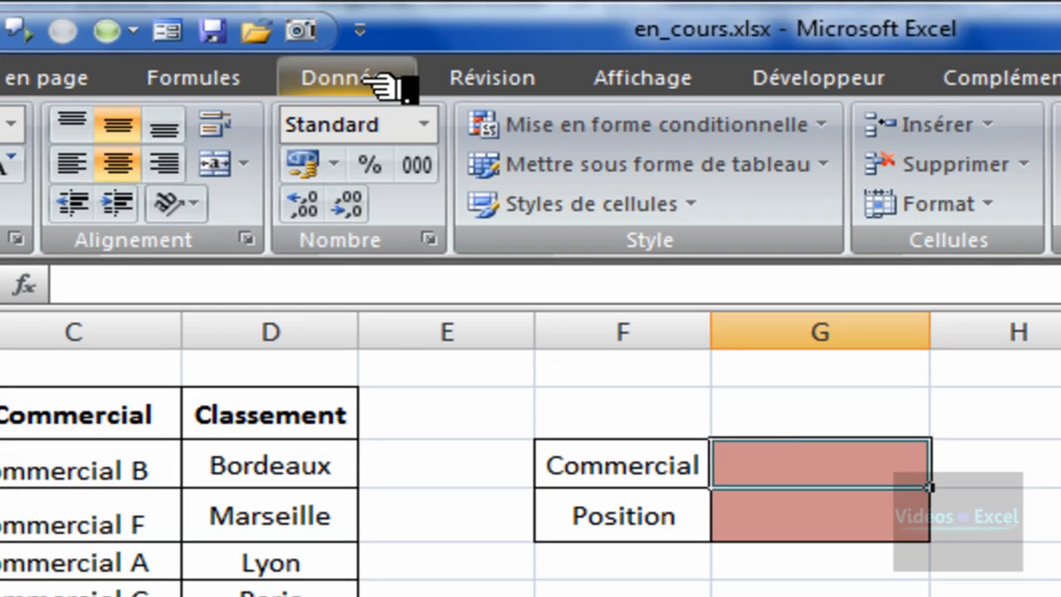
pyautogui.click(375, 83)
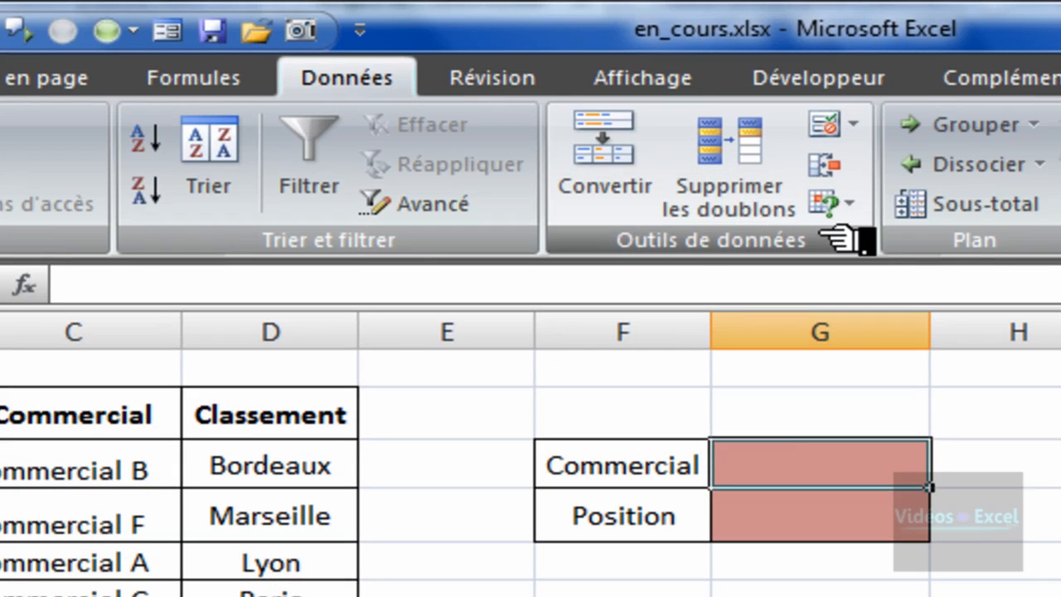
pyautogui.click(838, 123)
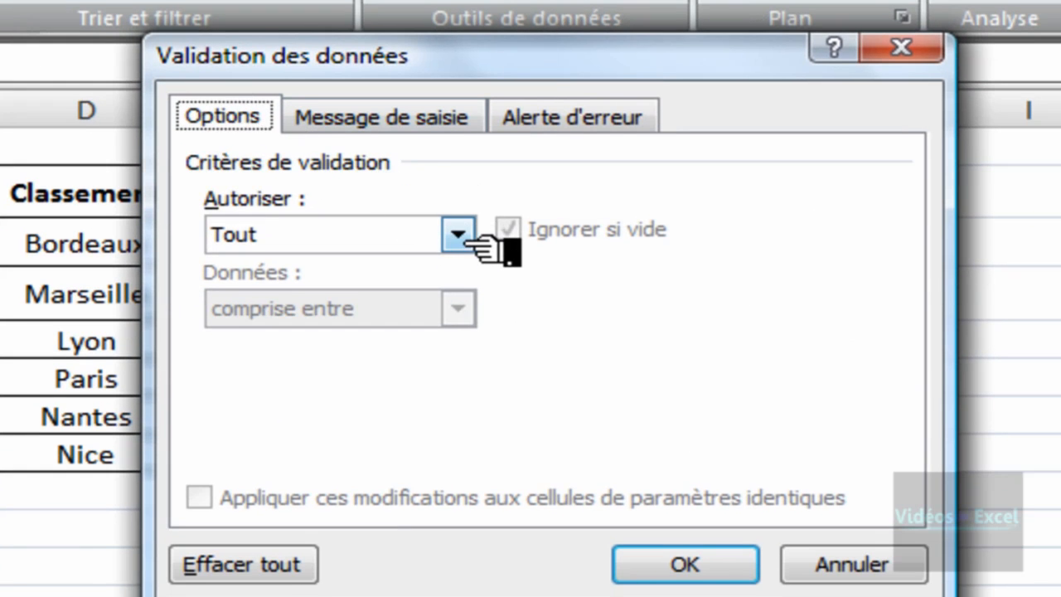
pyautogui.click(461, 237)
pyautogui.click(446, 335)
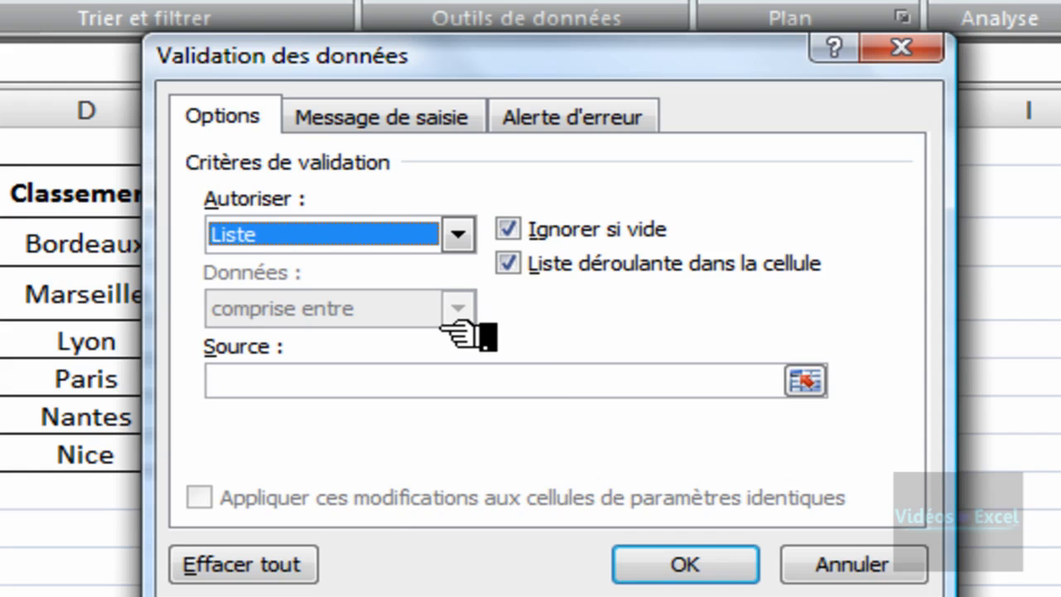
pyautogui.click(505, 378)
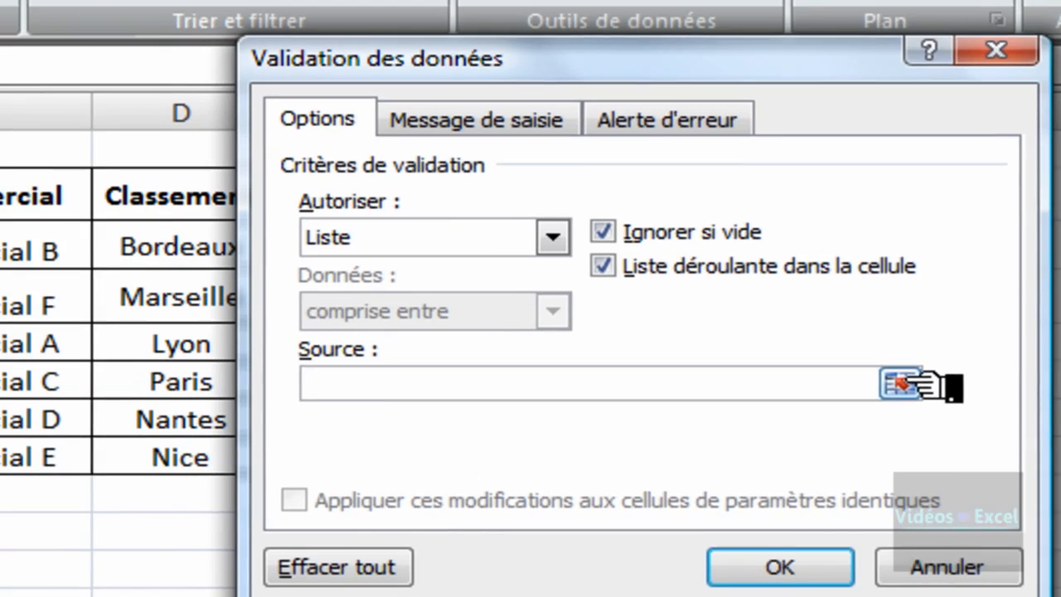
pyautogui.click(805, 381)
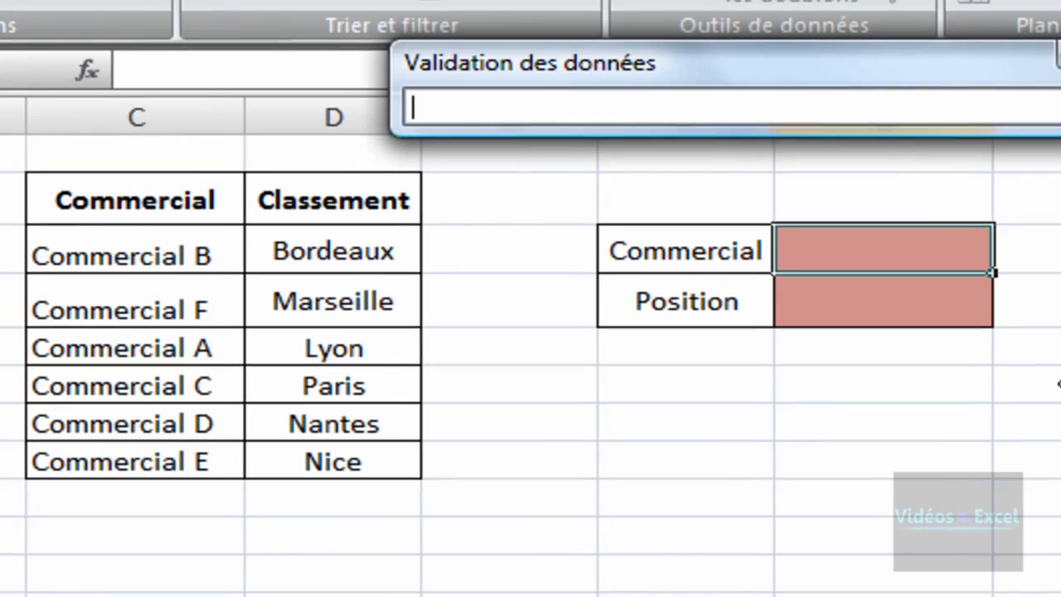
pyautogui.moveTo(190, 244); pyautogui.dragTo(187, 458)
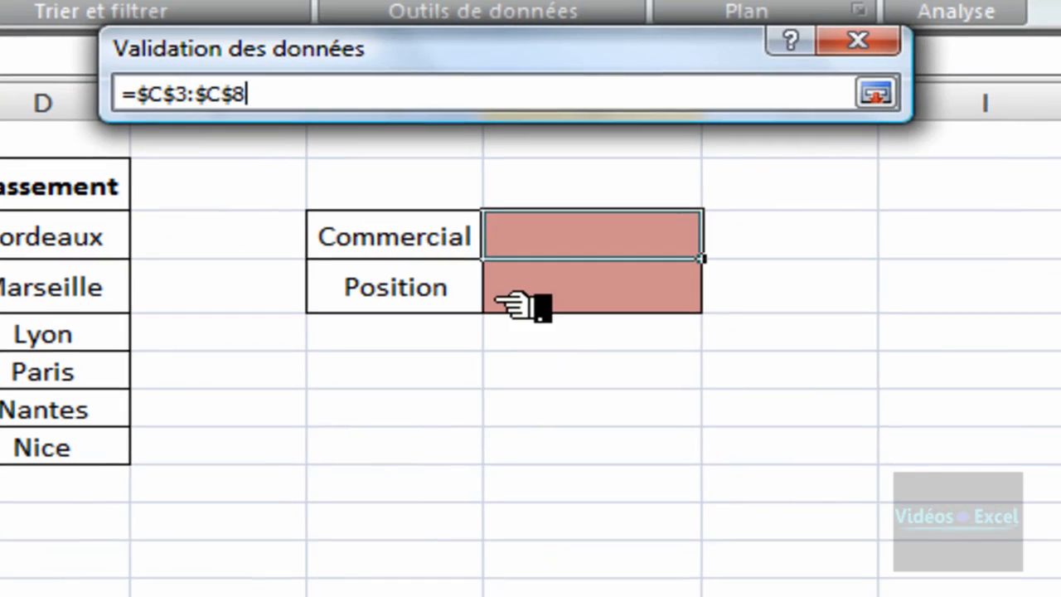
pyautogui.click(875, 93)
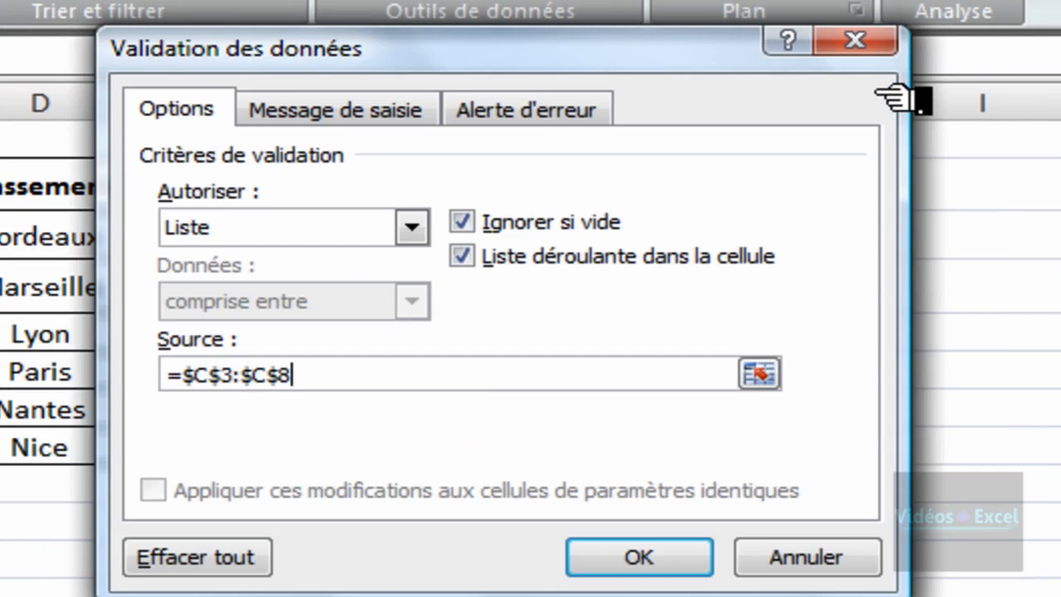
pyautogui.click(688, 555)
# Step: Try the drop-down list in G3 with Commercial E, and set the cell to Commercial F
pyautogui.click(716, 240)
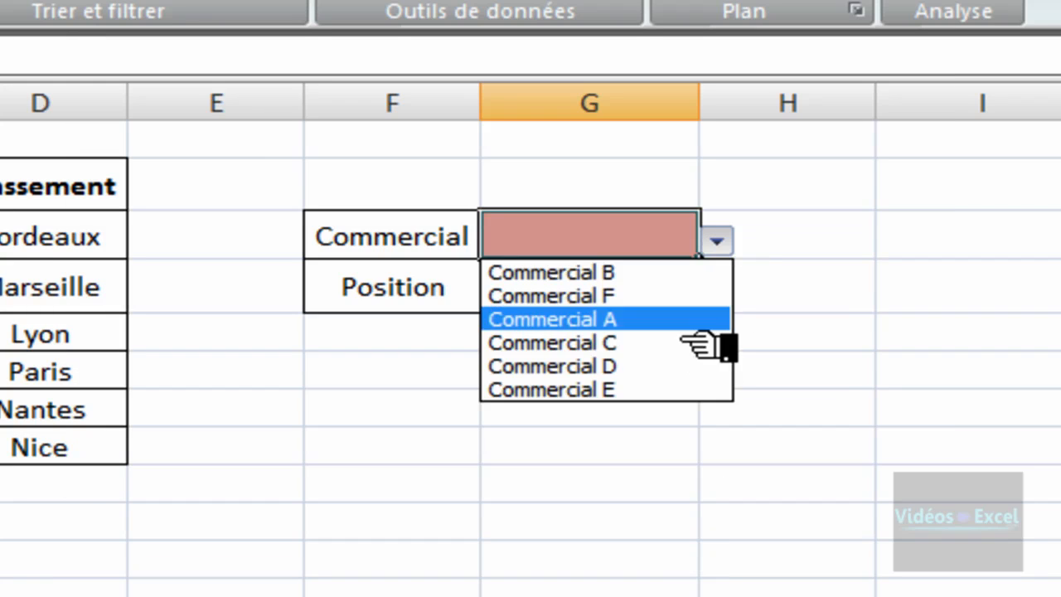
pyautogui.click(676, 389)
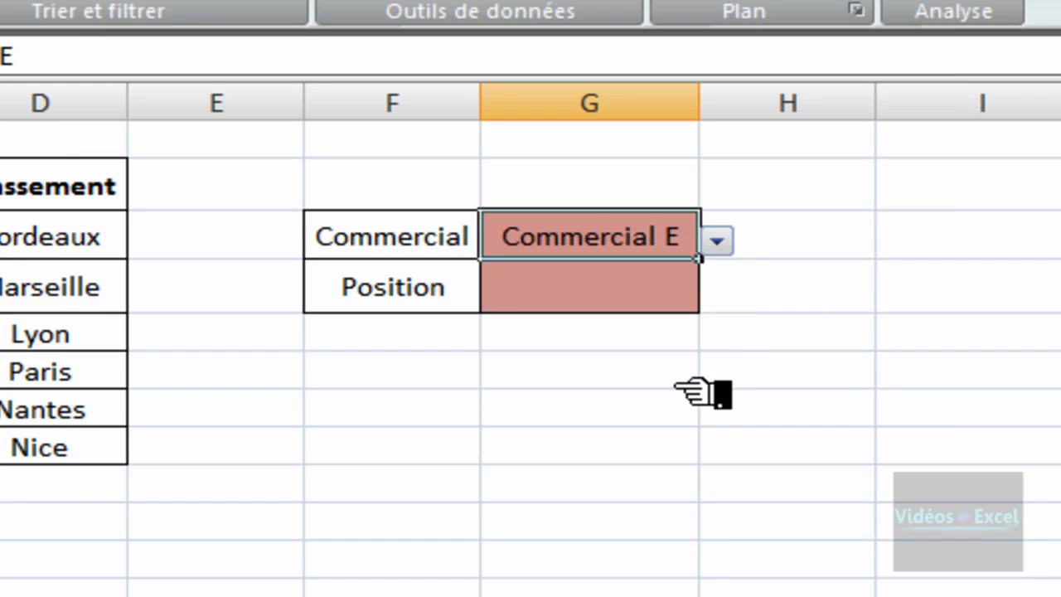
pyautogui.click(714, 242)
pyautogui.click(705, 297)
pyautogui.click(678, 441)
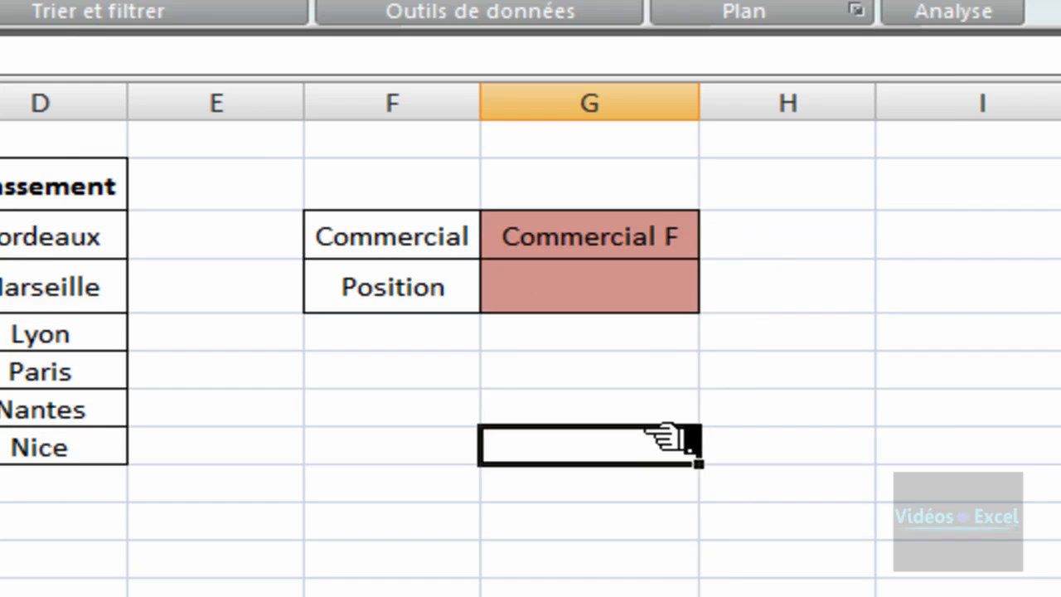
# Step: Enter the formula =EQUIV(G3;C3:C8;0) in cell G4 to return the selected Commercial's position
pyautogui.click(651, 303)
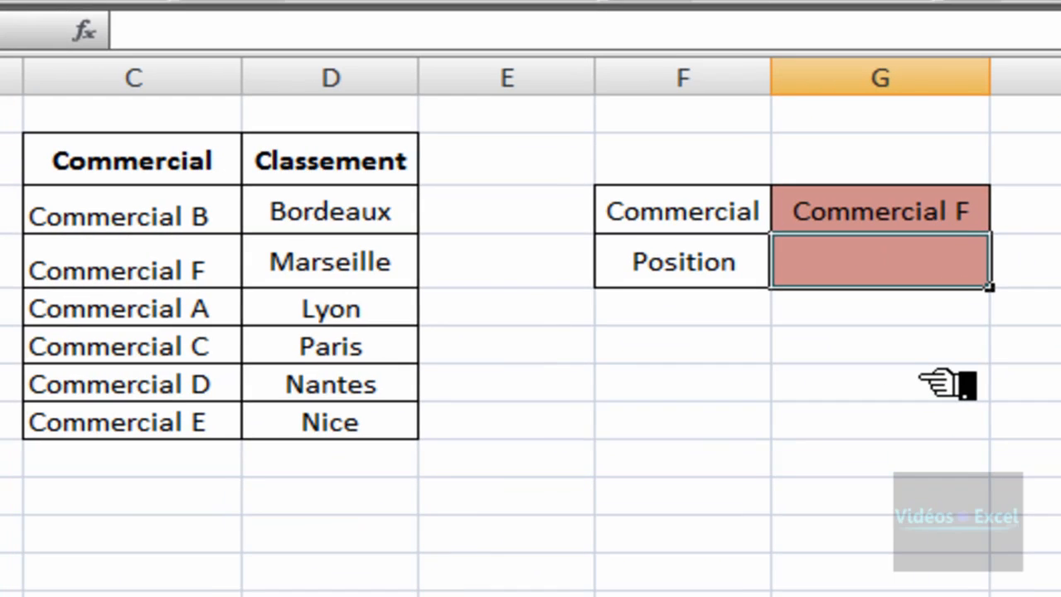
pyautogui.click(887, 214)
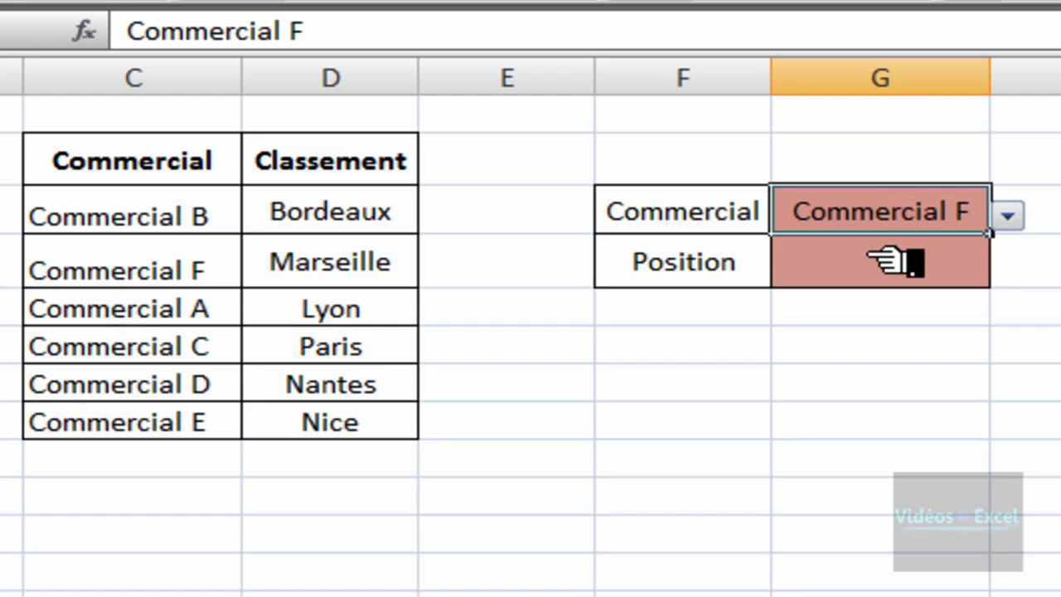
pyautogui.click(895, 262)
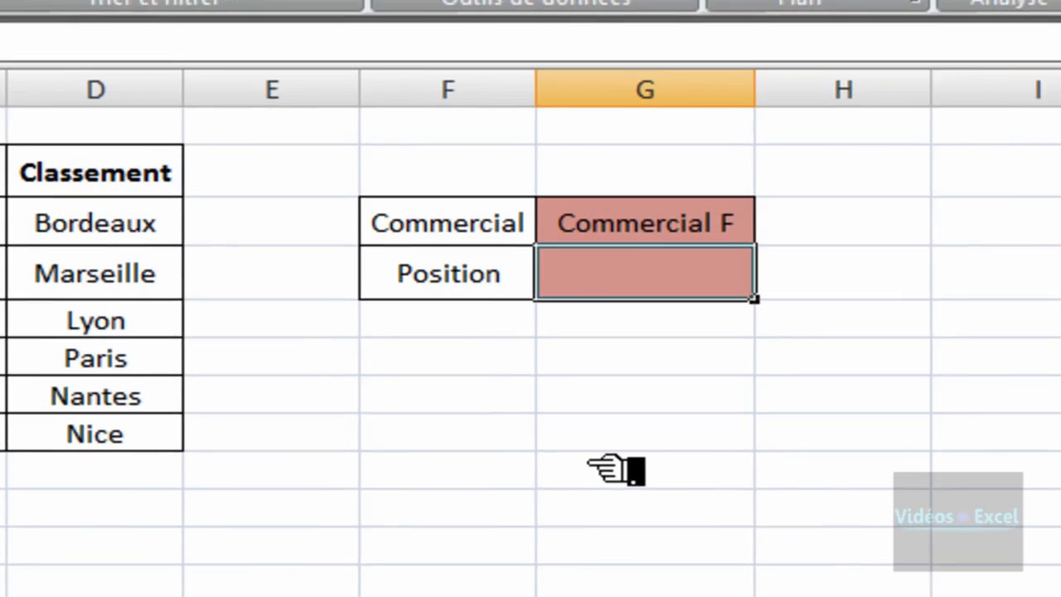
pyautogui.write('=equ')
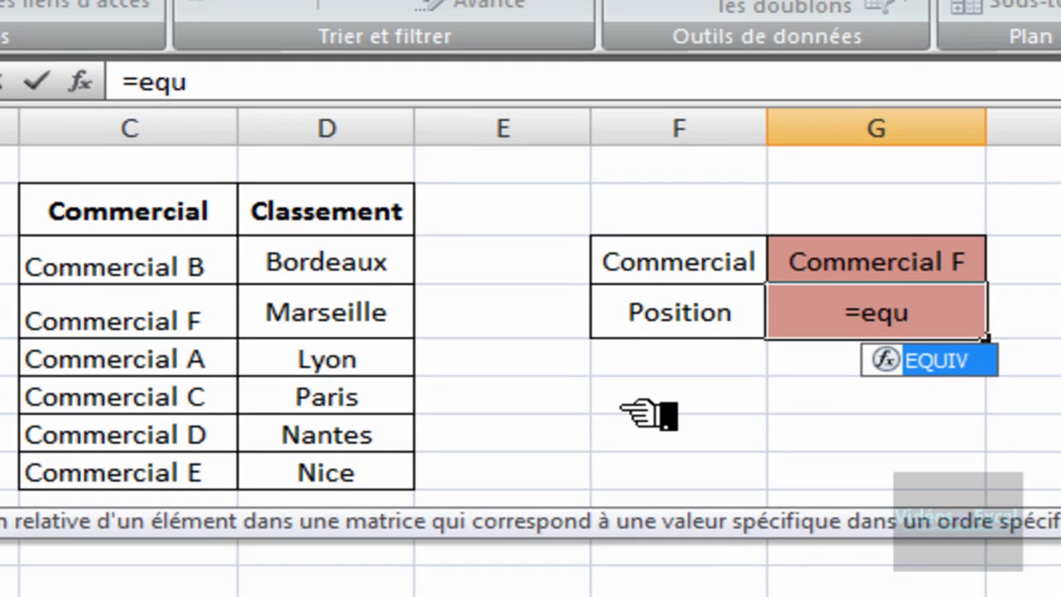
pyautogui.press('Tab')
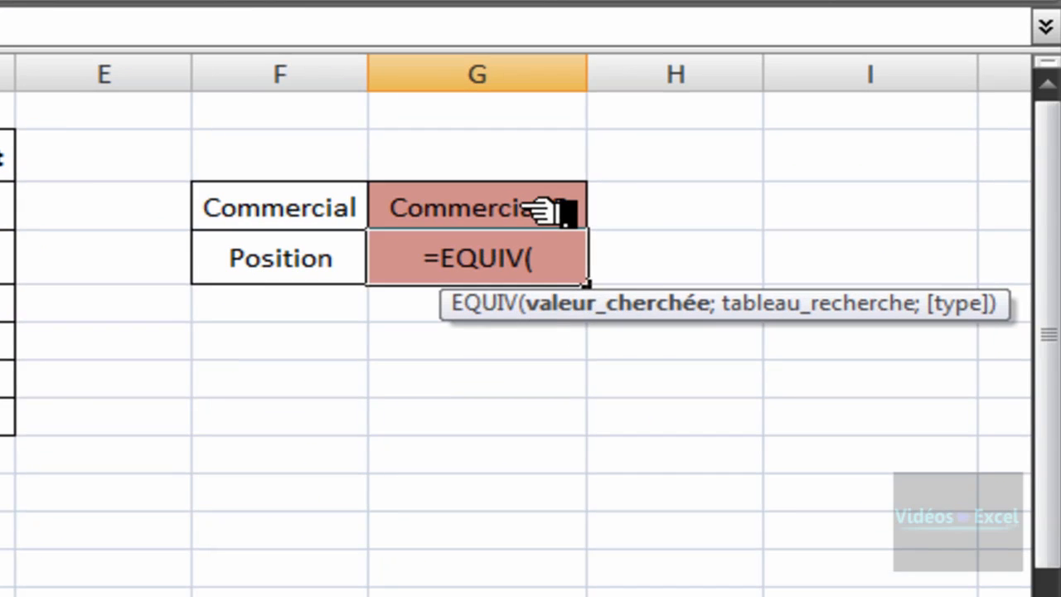
pyautogui.click(547, 211)
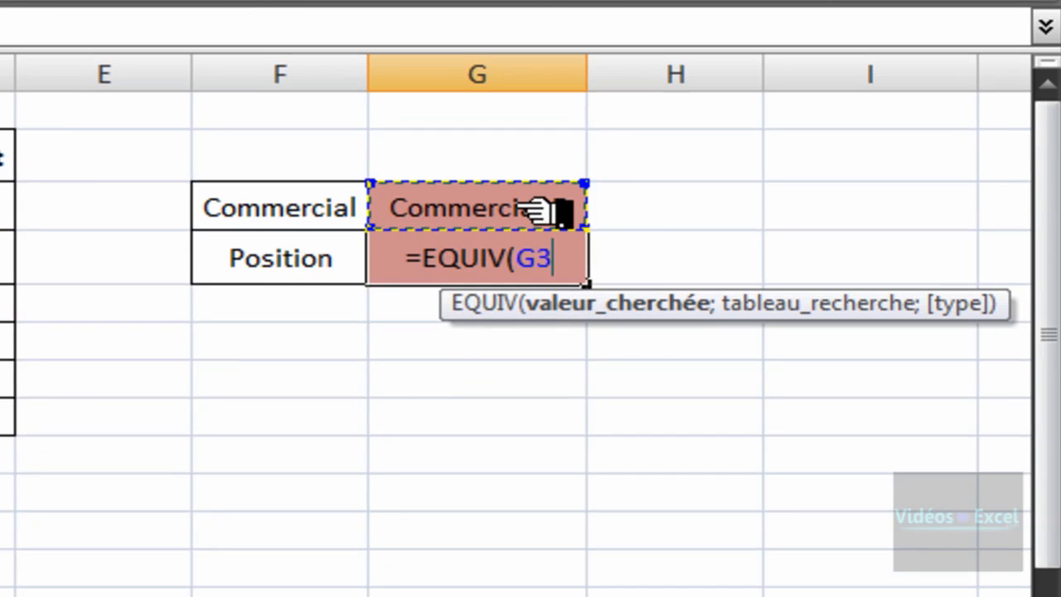
pyautogui.write(';')
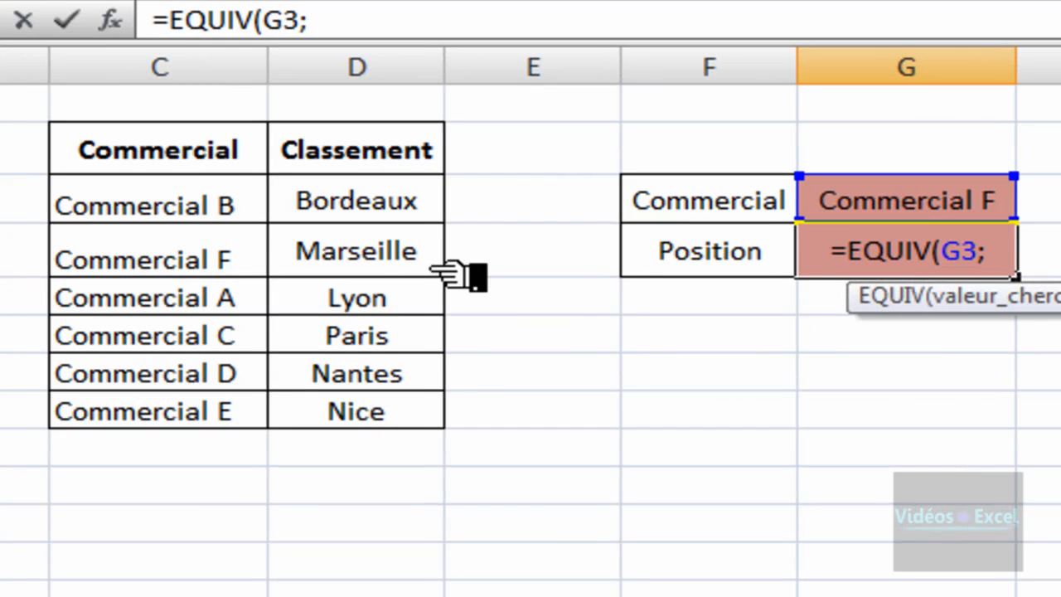
pyautogui.moveTo(201, 199); pyautogui.dragTo(199, 411)
pyautogui.write(';')
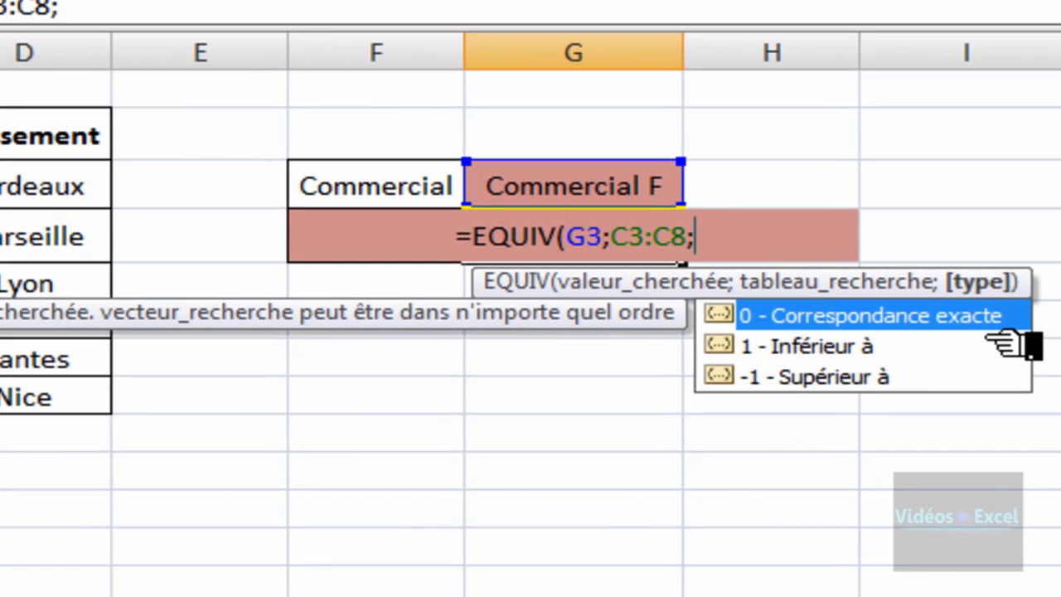
pyautogui.write('0')
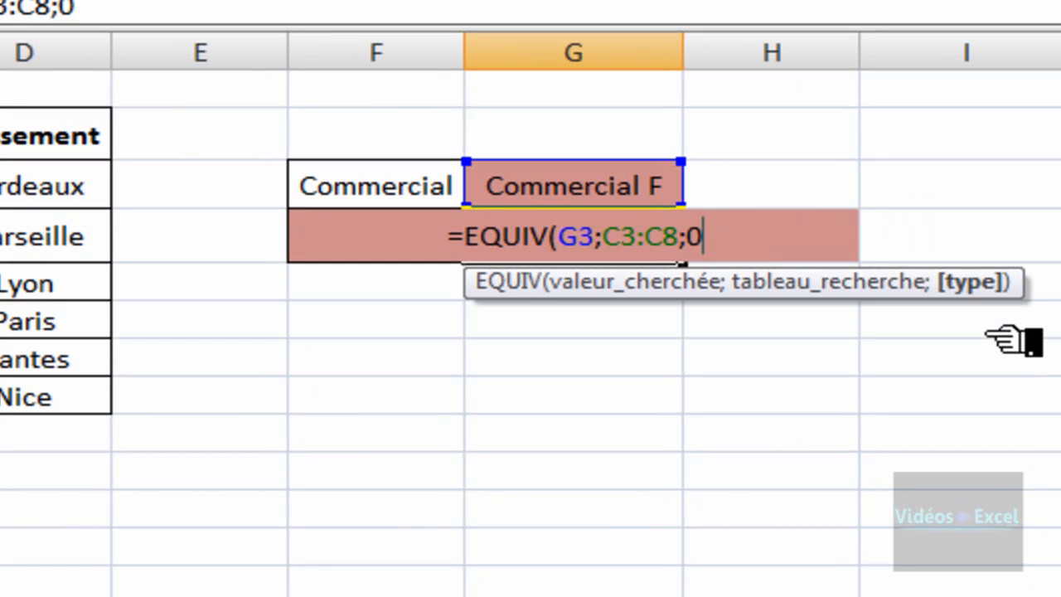
pyautogui.write(')')
pyautogui.hotkey('ctrl', 'Return')
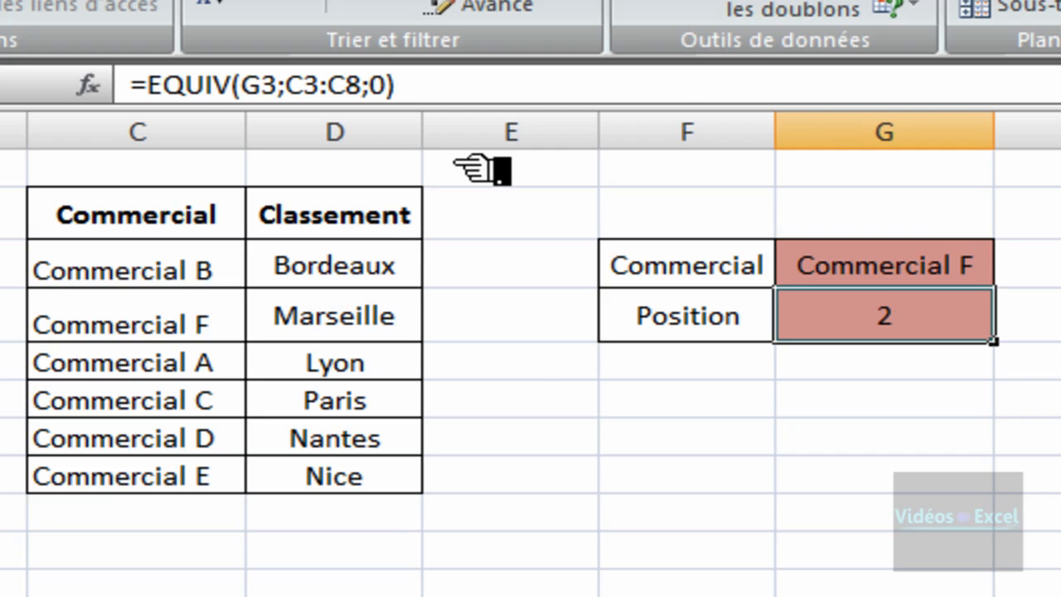
# Step: Widen column D slightly and select Commercial C from the drop-down list in G3
pyautogui.moveTo(423, 137); pyautogui.dragTo(449, 138)
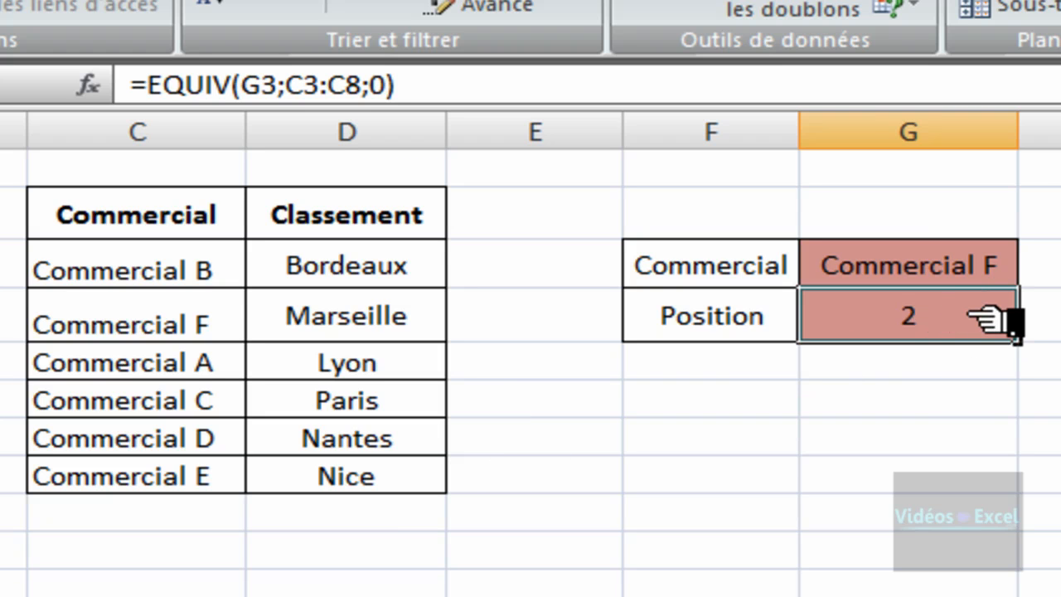
pyautogui.click(970, 274)
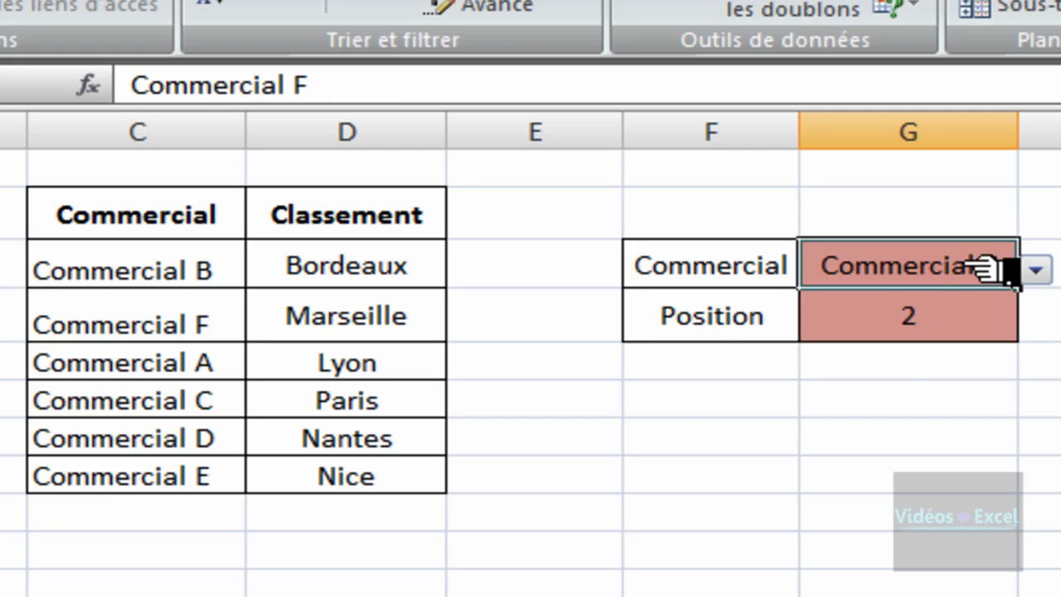
pyautogui.click(1036, 270)
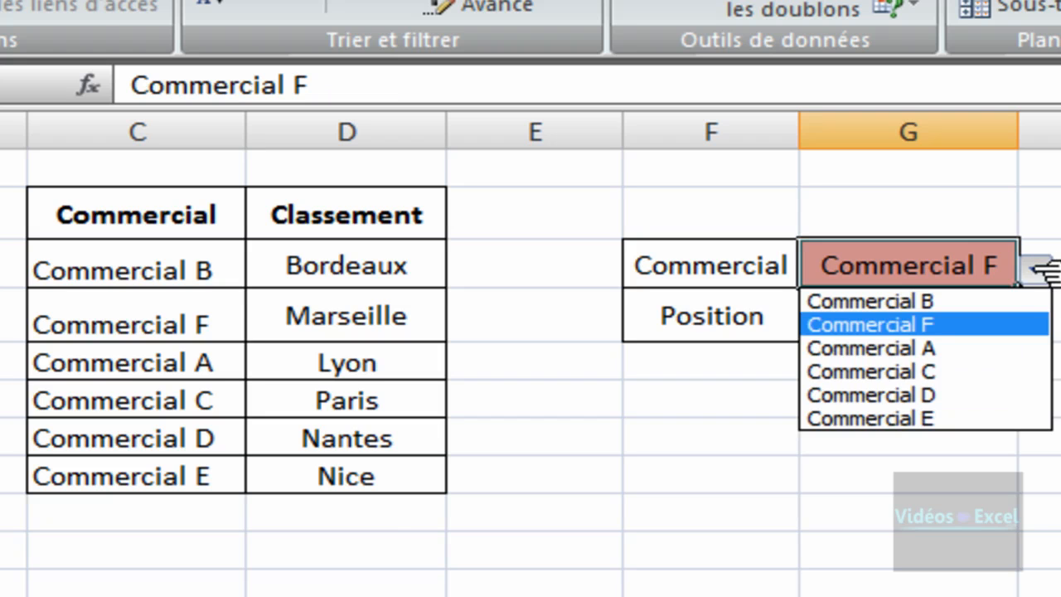
pyautogui.click(1028, 383)
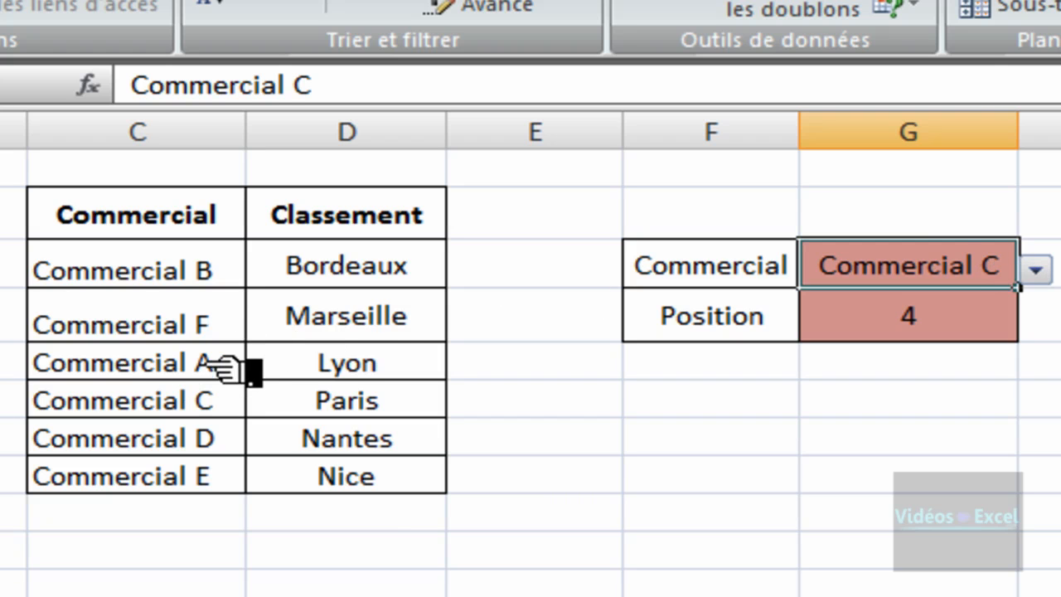
pyautogui.click(946, 330)
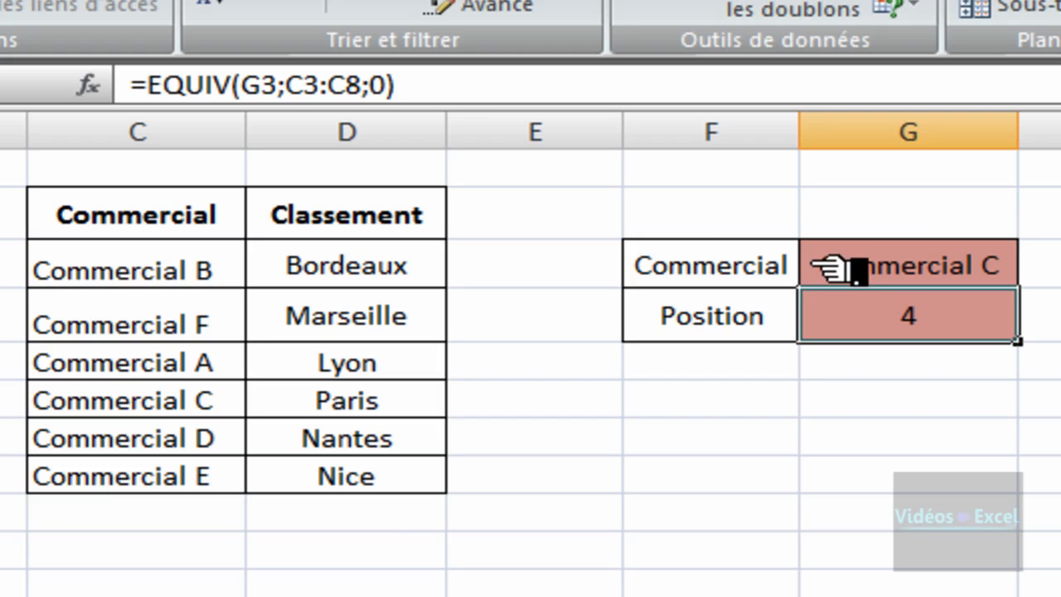
pyautogui.click(842, 435)
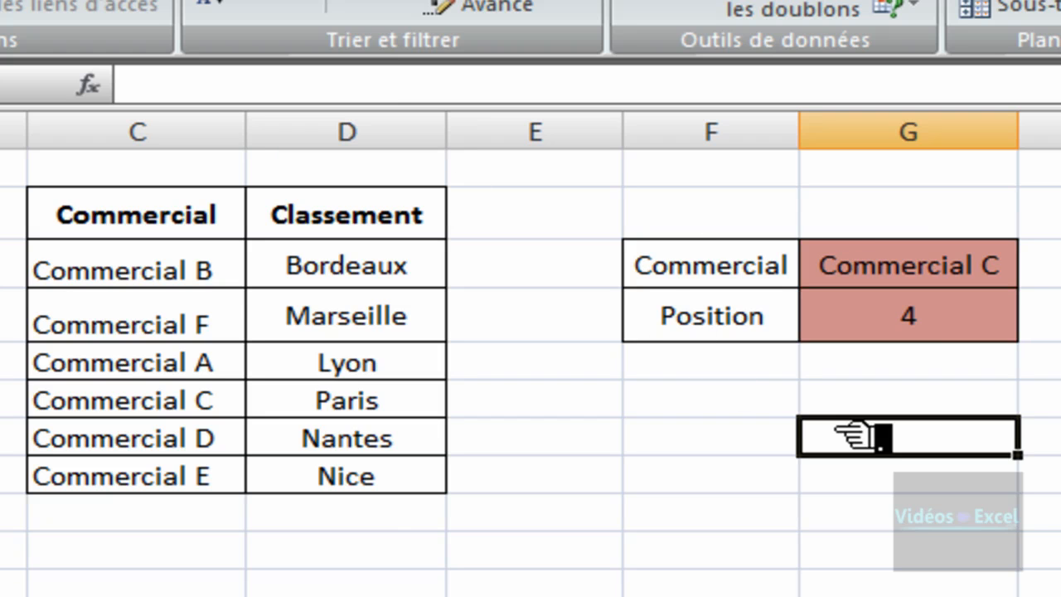
# Step: Extend the EQUIV formula in cell G4 by appending &si( to its end
pyautogui.click(927, 318)
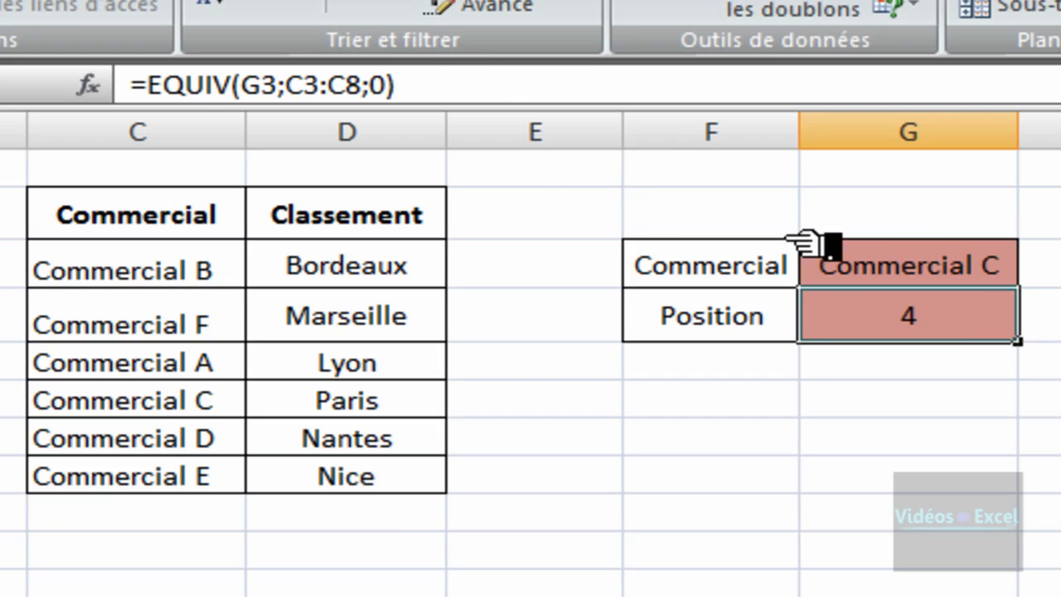
pyautogui.doubleClick(885, 297)
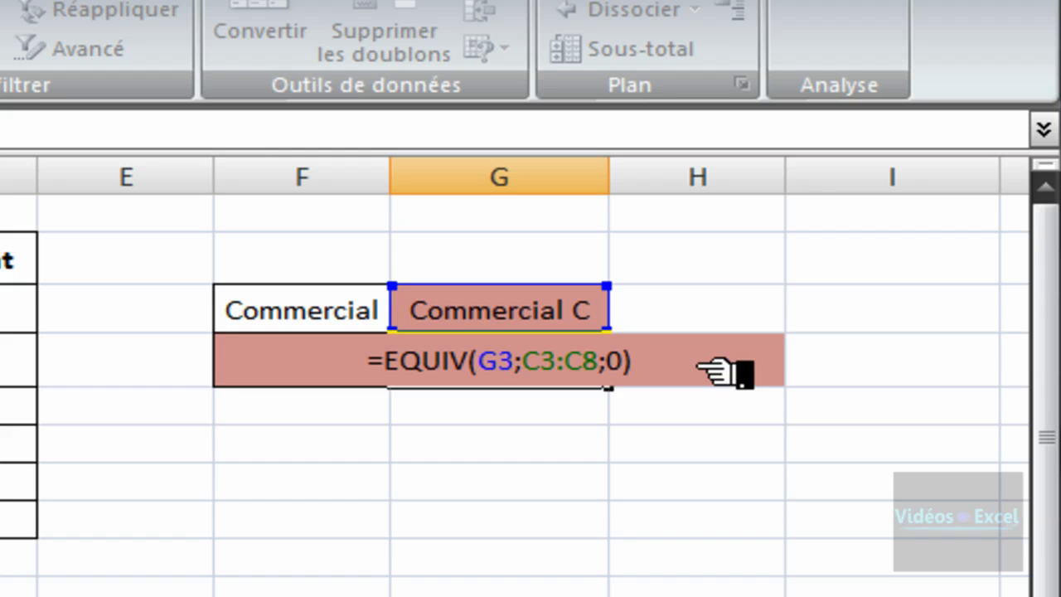
pyautogui.write('&')
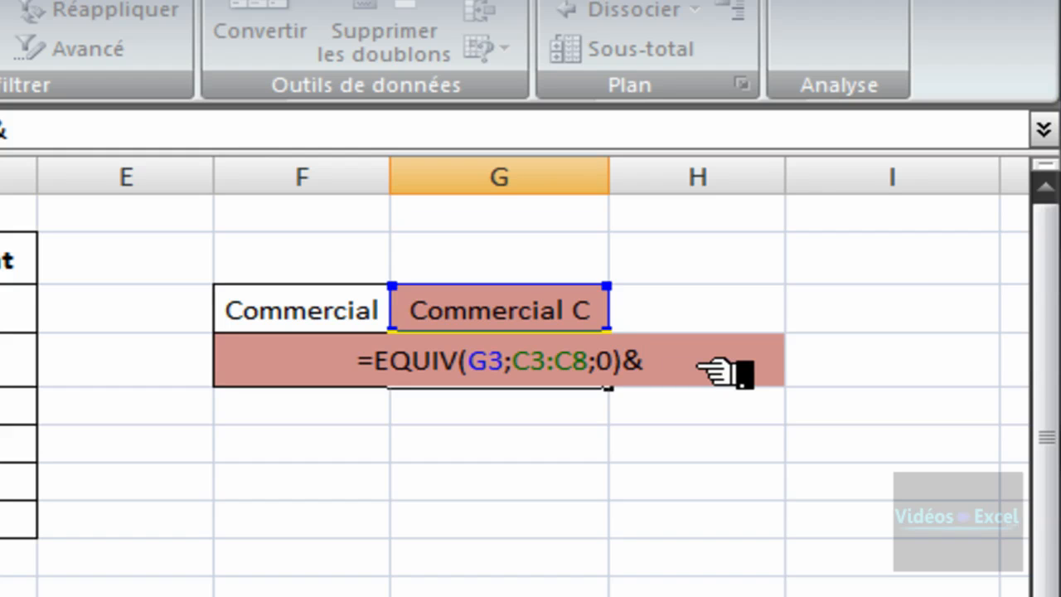
pyautogui.write('si')
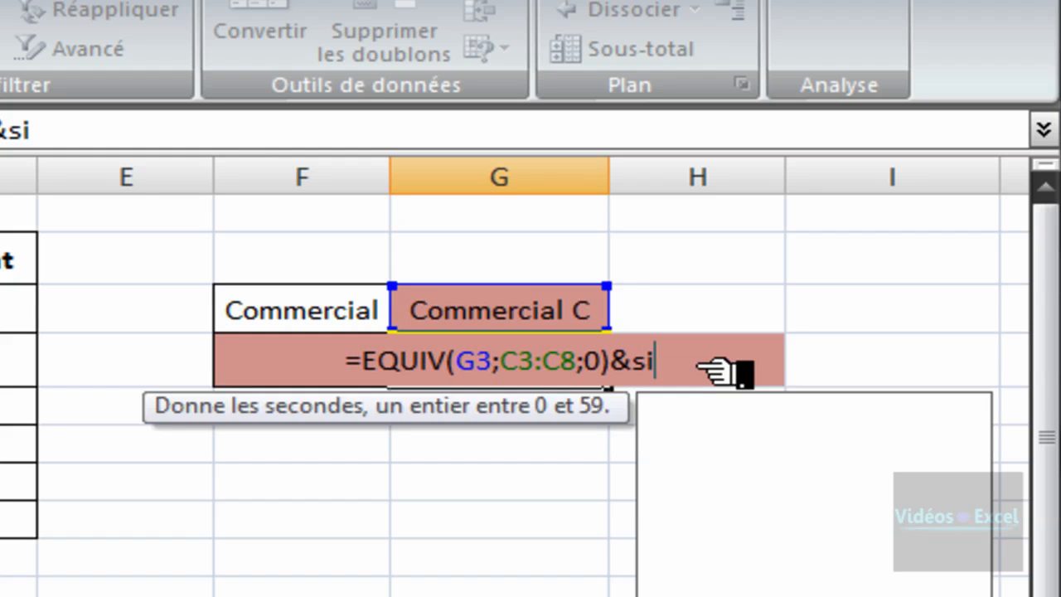
pyautogui.write('(')
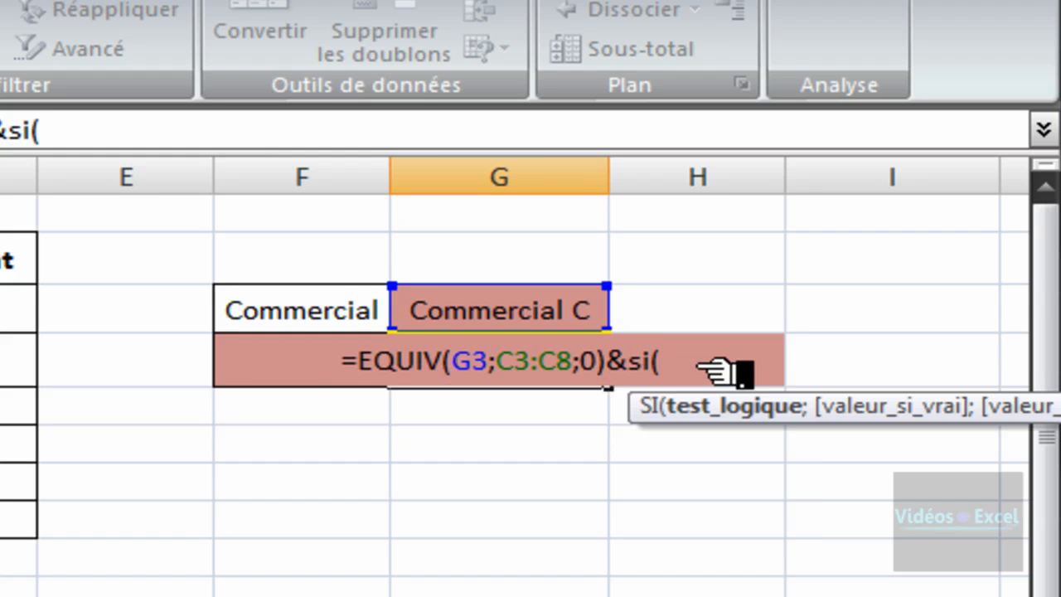
# Step: Copy EQUIV(G3;C3:C8;0) from the start of the G4 formula and paste it as the beginning of the SI function's logical test
pyautogui.press('Left')
pyautogui.press('Left')
pyautogui.press('Left')
pyautogui.press('Left')
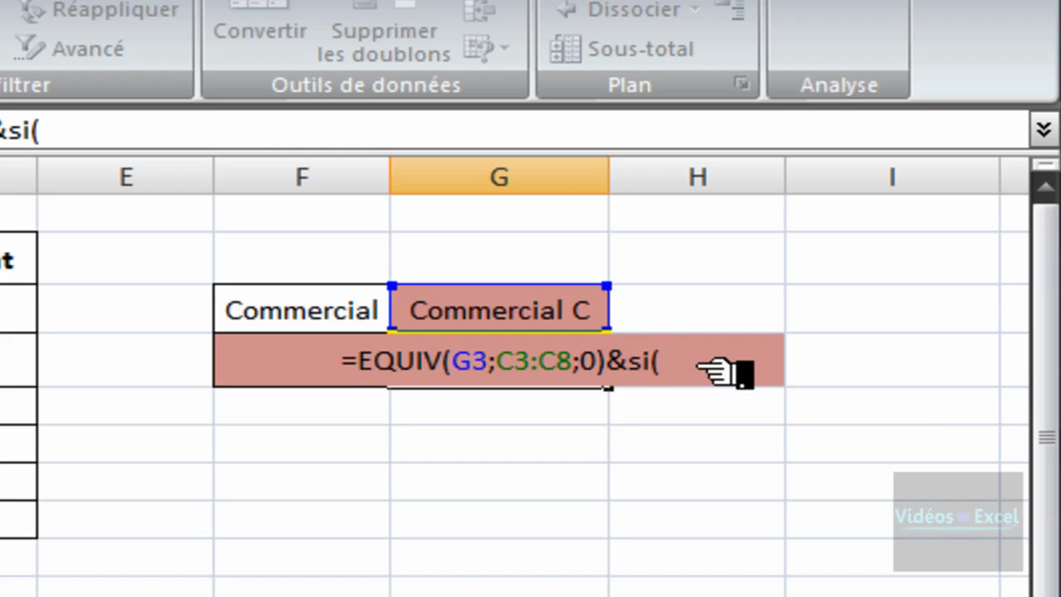
pyautogui.hotkey('shift', 'Left')
pyautogui.hotkey('shift', 'Left')
pyautogui.hotkey('shift', 'Left')
pyautogui.hotkey('shift', 'Left')
pyautogui.hotkey('shift', 'Left')
pyautogui.hotkey('shift', 'Left')
pyautogui.hotkey('shift', 'Left')
pyautogui.hotkey('shift', 'Left')
pyautogui.hotkey('shift', 'Left')
pyautogui.hotkey('shift', 'Left')
pyautogui.hotkey('shift', 'Left')
pyautogui.hotkey('shift', 'Left')
pyautogui.hotkey('shift', 'Left')
pyautogui.hotkey('shift', 'Left')
pyautogui.hotkey('shift', 'Left')
pyautogui.hotkey('shift', 'Left')
pyautogui.hotkey('shift', 'Left')
pyautogui.hotkey('ctrl', 'c')
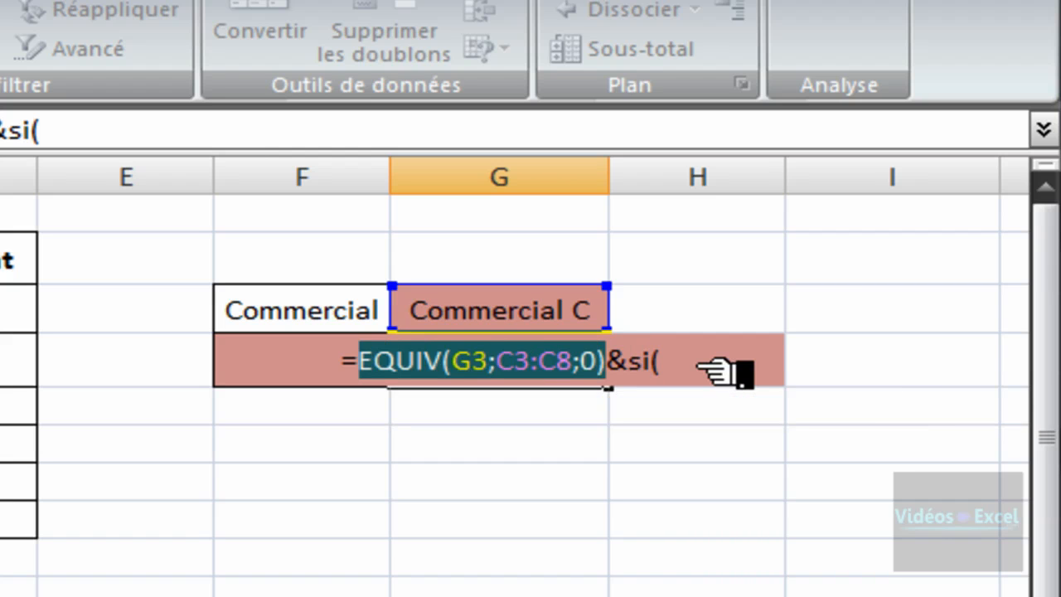
pyautogui.press('Left')
pyautogui.press('Right')
pyautogui.press('Right')
pyautogui.press('Right')
pyautogui.press('Right')
pyautogui.press('Right')
pyautogui.press('Right')
pyautogui.press('Right')
pyautogui.press('Right')
pyautogui.press('Right')
pyautogui.press('Right')
pyautogui.press('Right')
pyautogui.press('Right')
pyautogui.press('Right')
pyautogui.press('Right')
pyautogui.press('Right')
pyautogui.press('Right')
pyautogui.press('Right')
pyautogui.press('Right')
pyautogui.press('Right')
pyautogui.press('Right')
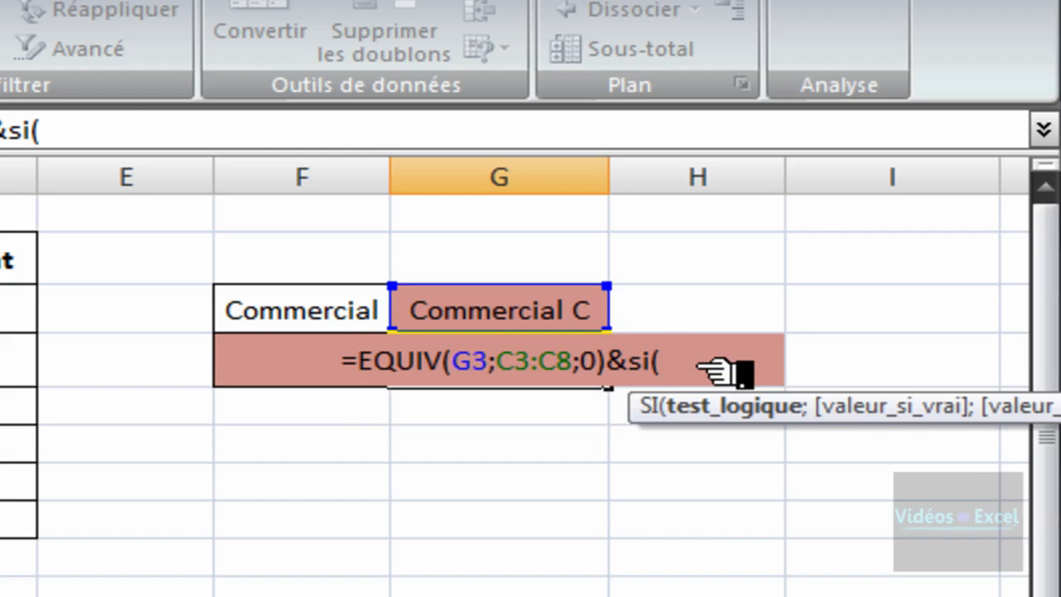
pyautogui.hotkey('ctrl', 'v')
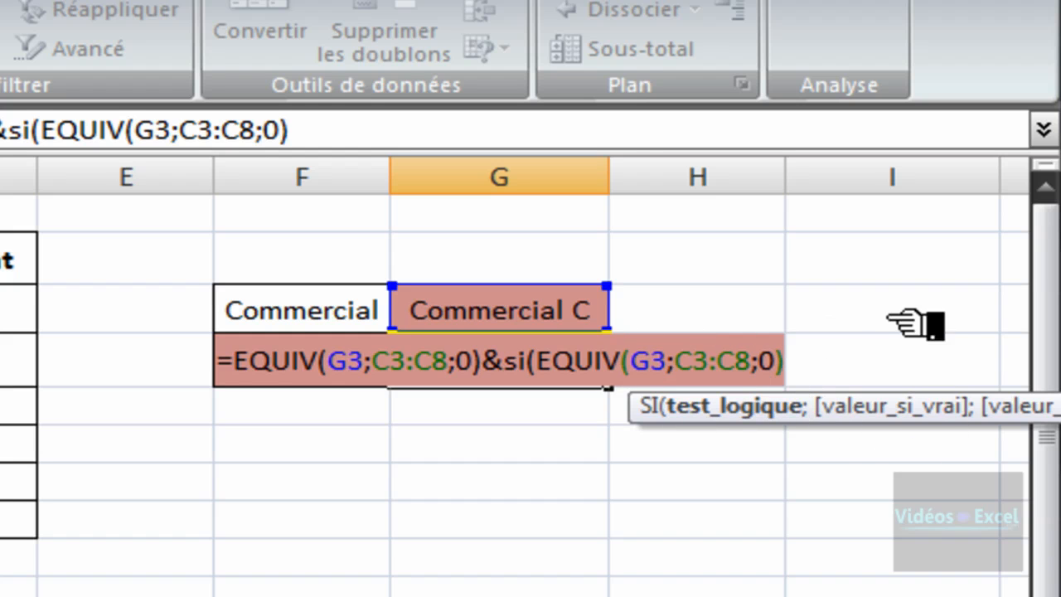
# Step: Complete the SI part in G4 with =1;"er";"ième") and enter the formula, keeping G4 selected
pyautogui.write('=')
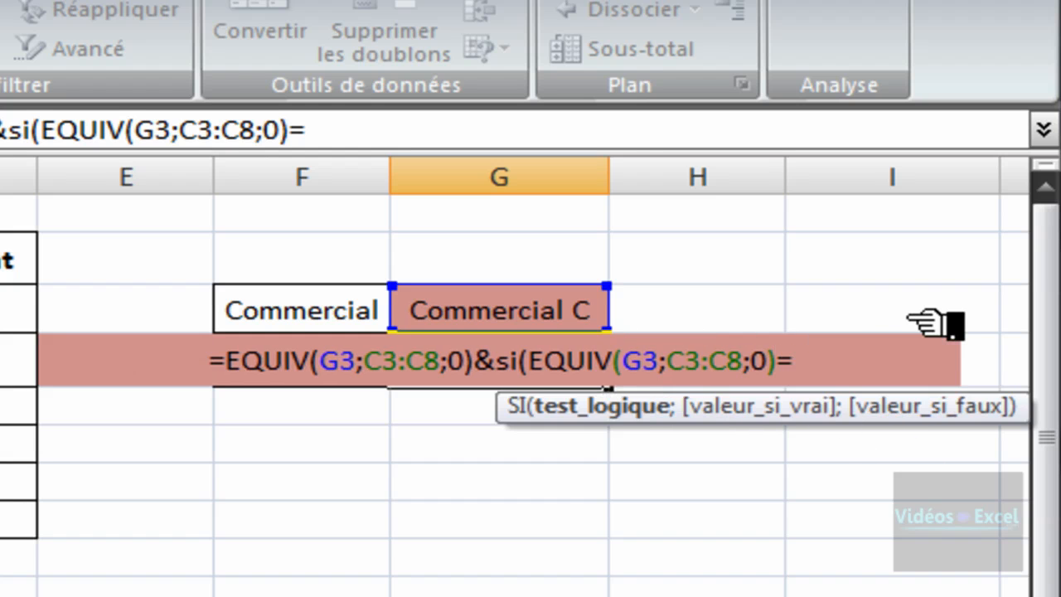
pyautogui.write('1')
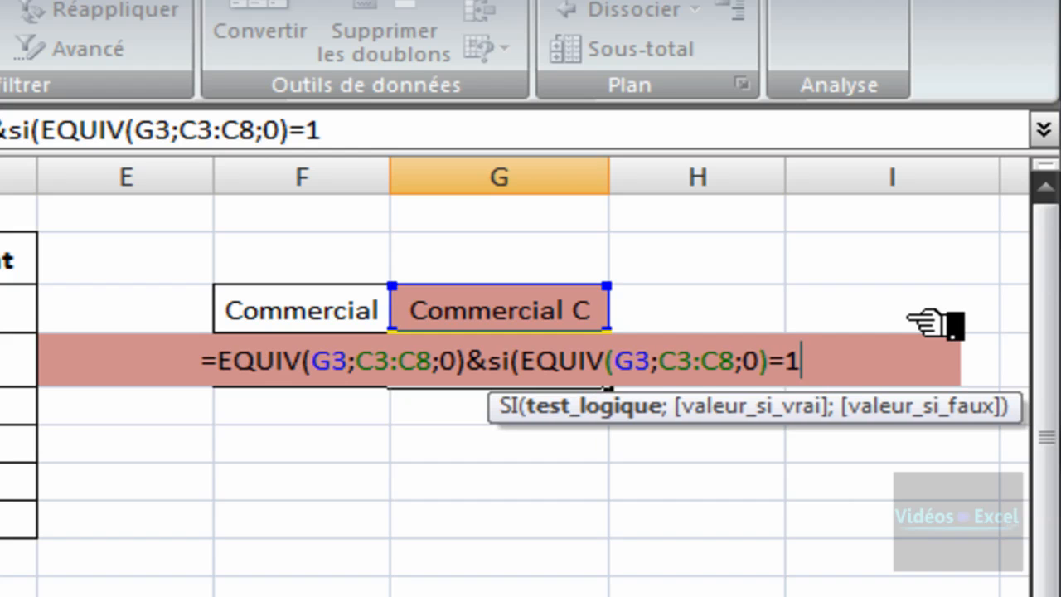
pyautogui.write(';"e')
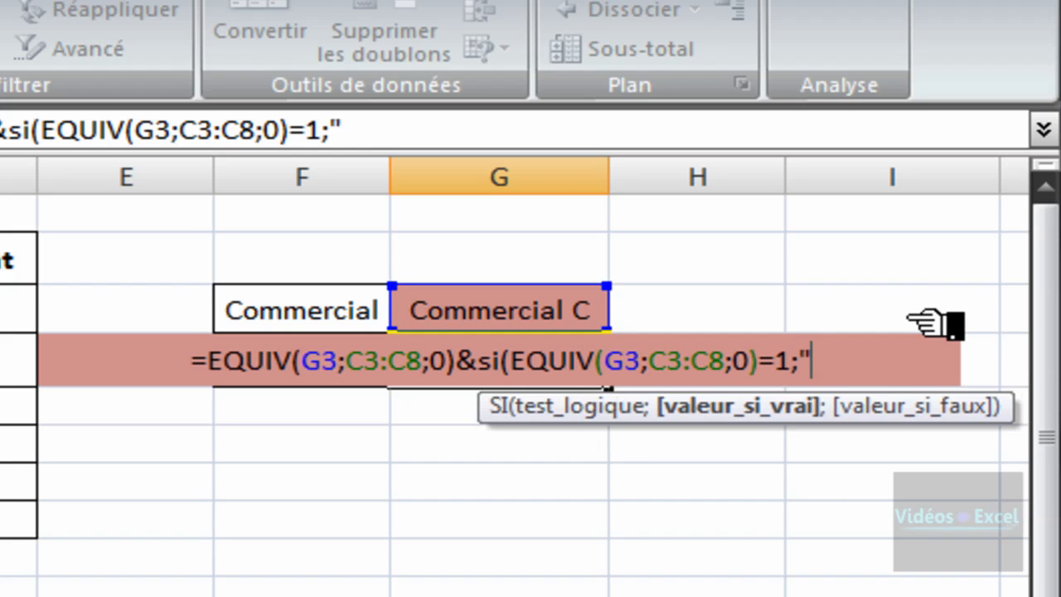
pyautogui.write('r')
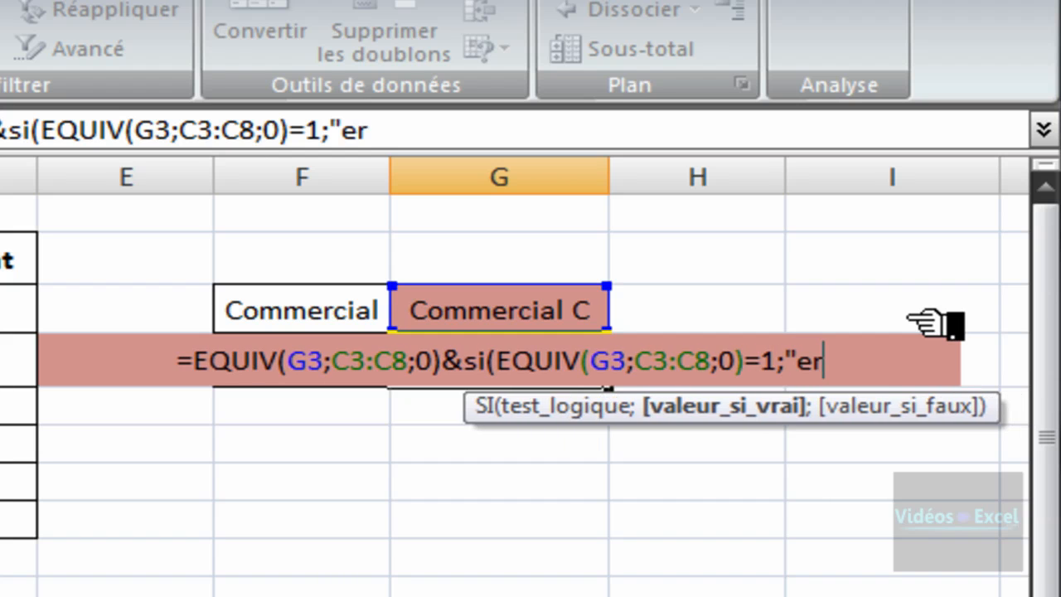
pyautogui.write('"')
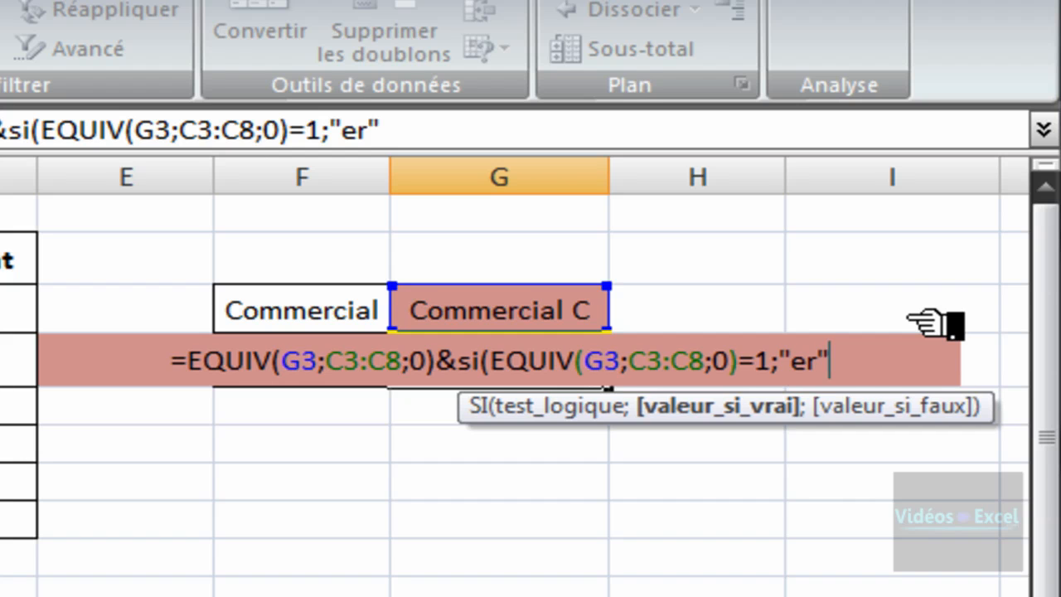
pyautogui.write(';')
pyautogui.write('"i')
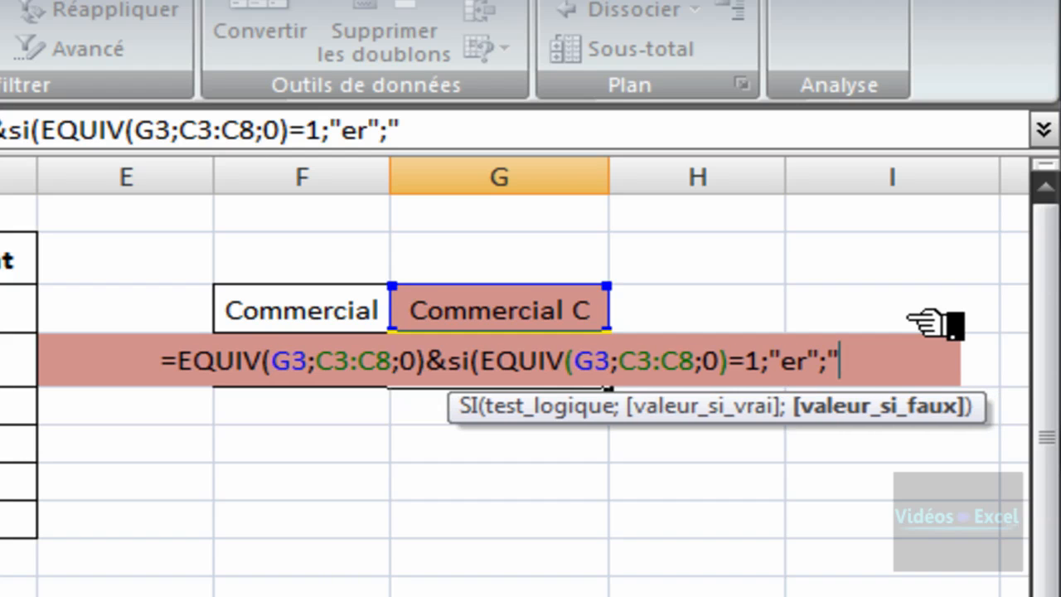
pyautogui.write('ème')
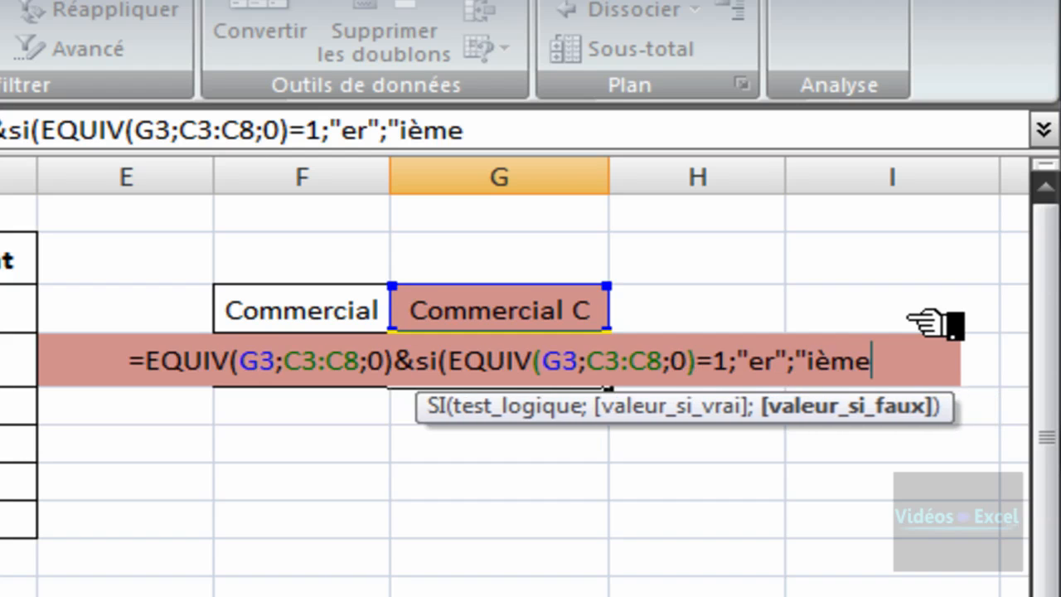
pyautogui.write('"')
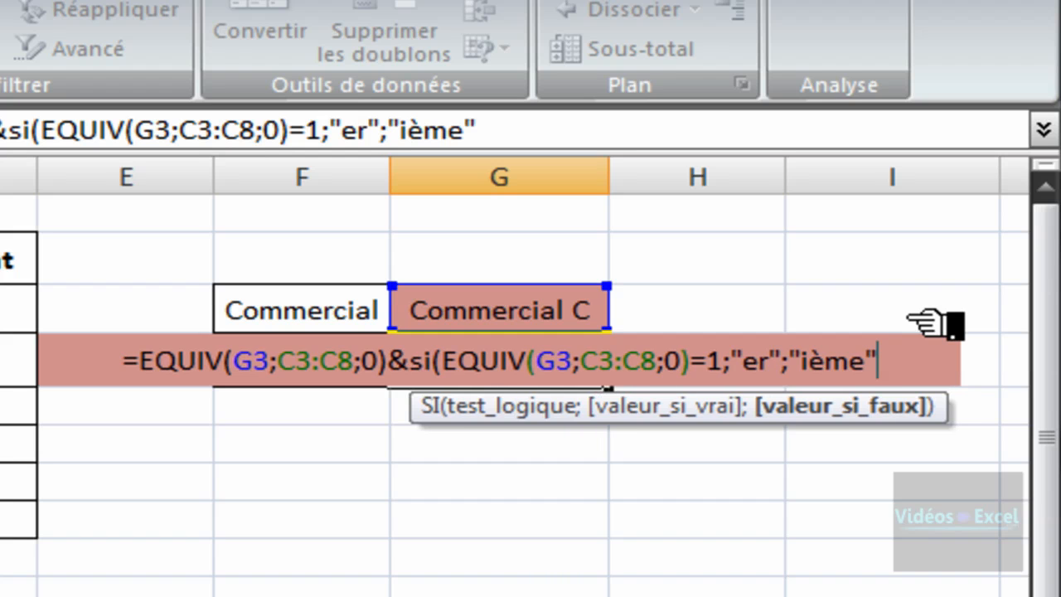
pyautogui.write(')')
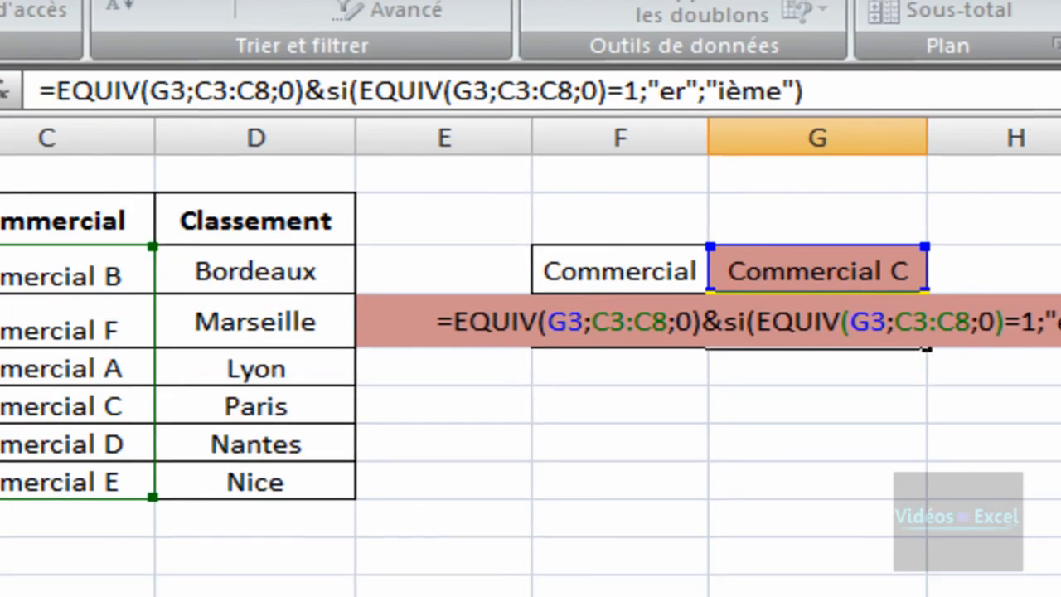
pyautogui.hotkey('ctrl', 'Return')
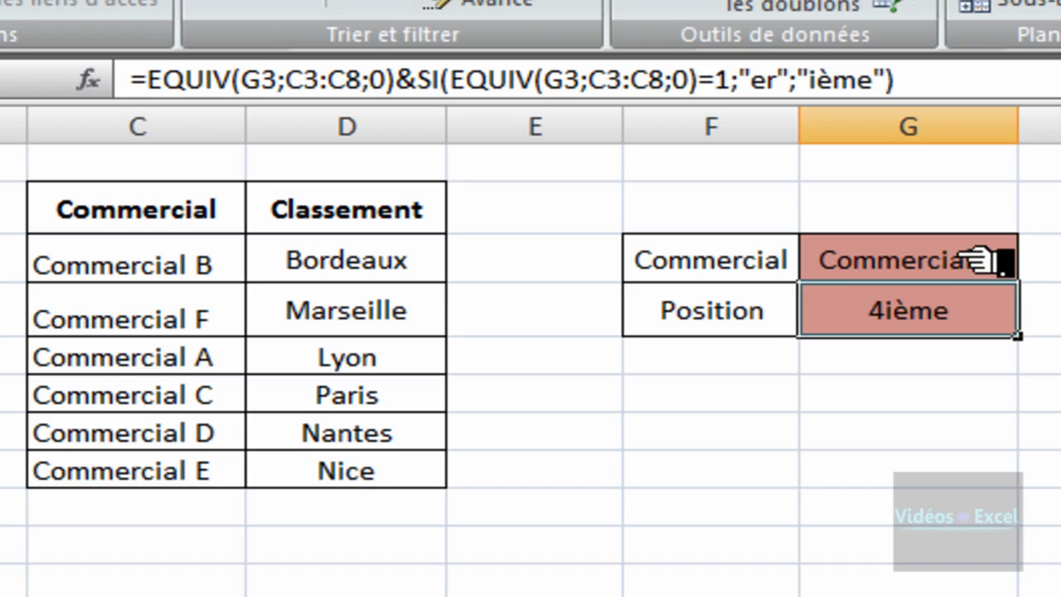
# Step: Select Commercial B from the drop-down list in G3 to test the ordinal suffix
pyautogui.click(995, 260)
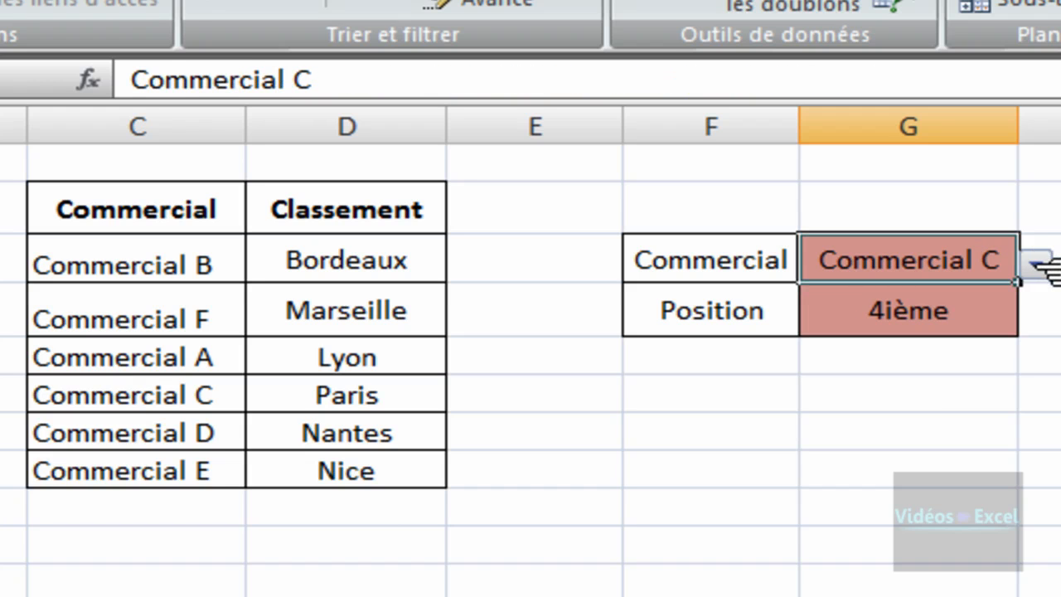
pyautogui.click(1038, 264)
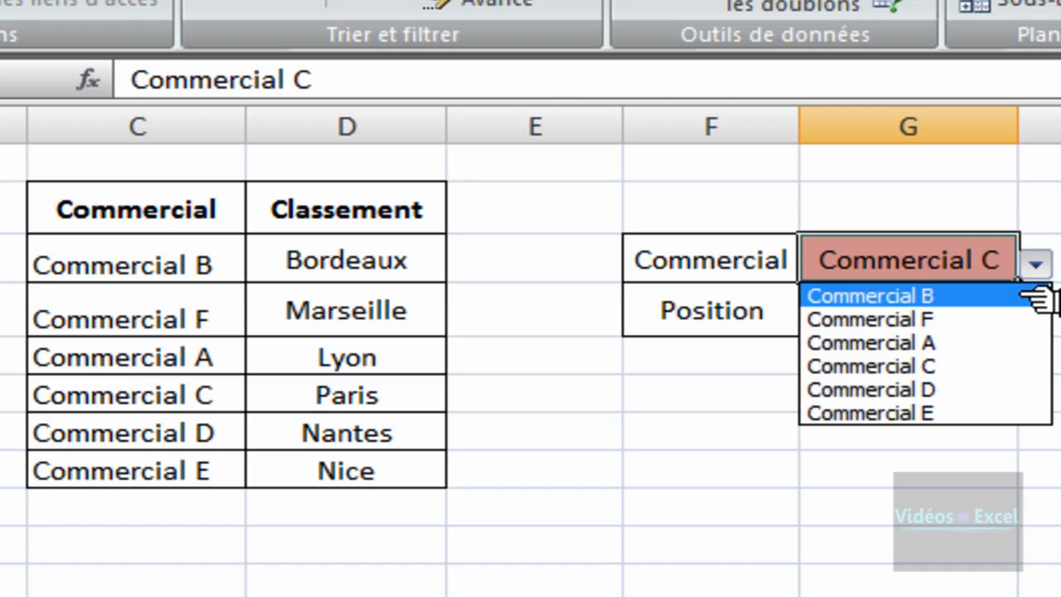
pyautogui.click(1038, 297)
pyautogui.click(1040, 393)
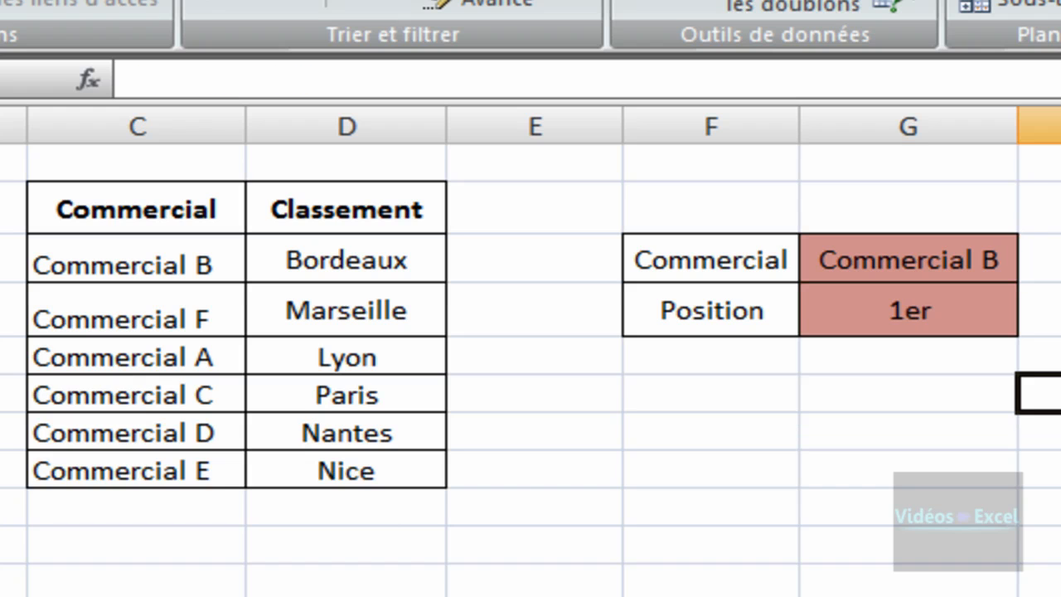
pyautogui.click(1000, 264)
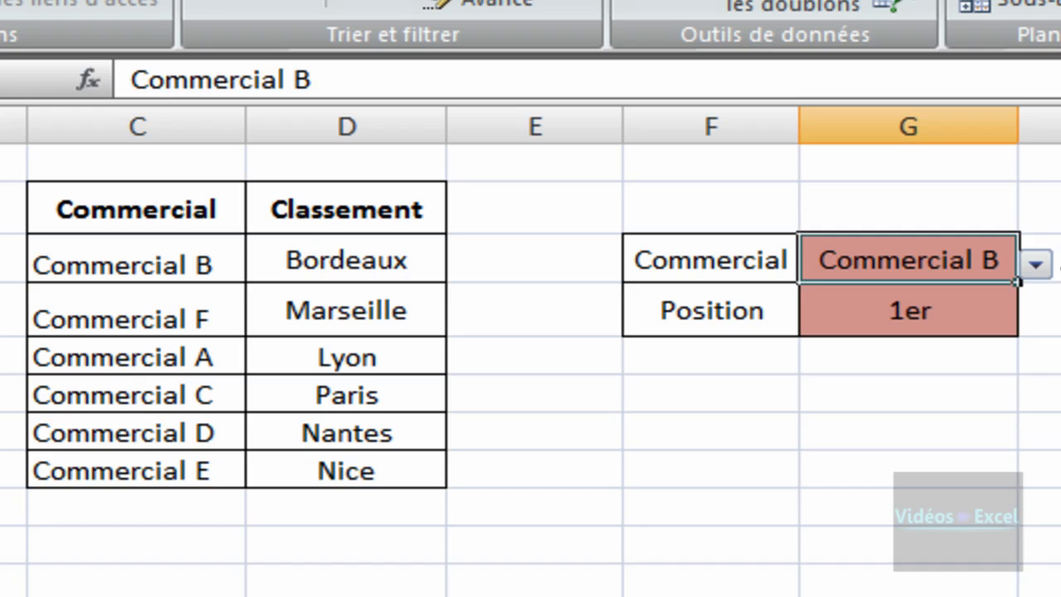
# Step: Widen column G slightly and review the combined EQUIV and SI formula in cell G4 without changing it
pyautogui.click(966, 331)
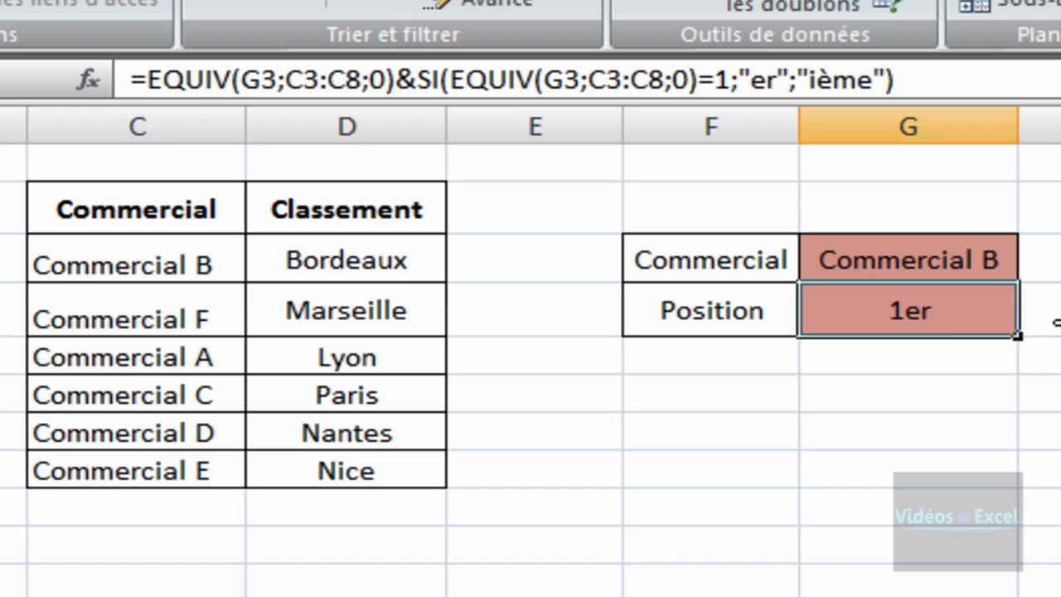
pyautogui.moveTo(1018, 126); pyautogui.dragTo(1050, 128)
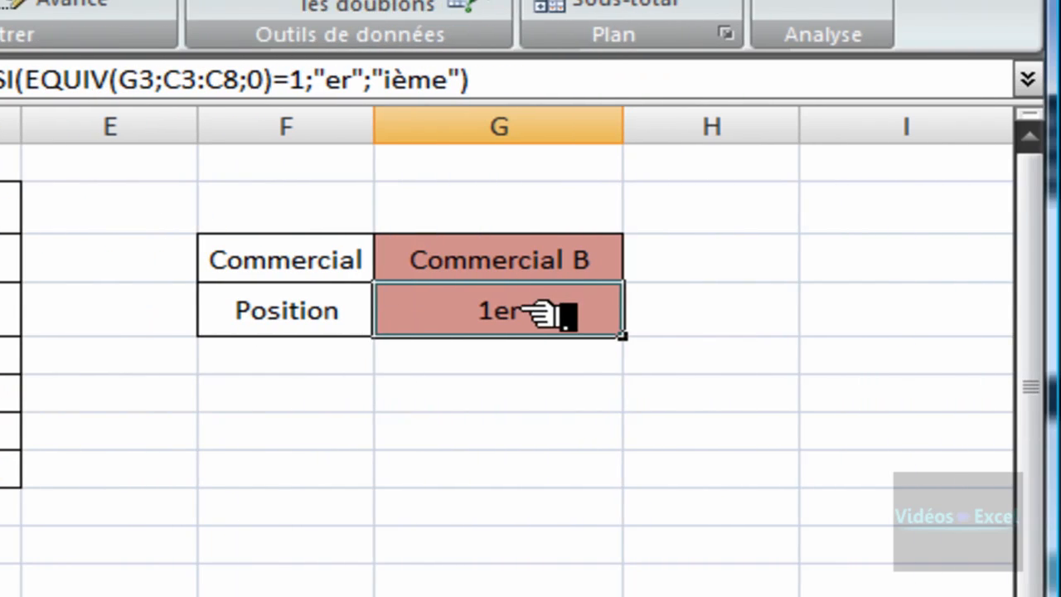
pyautogui.doubleClick(548, 314)
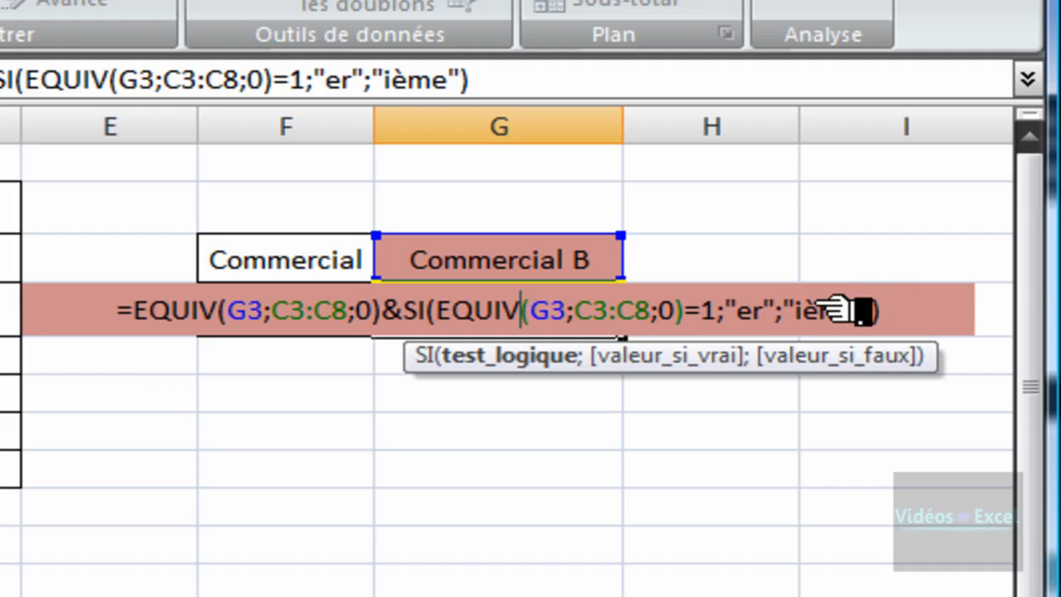
pyautogui.press('Return')
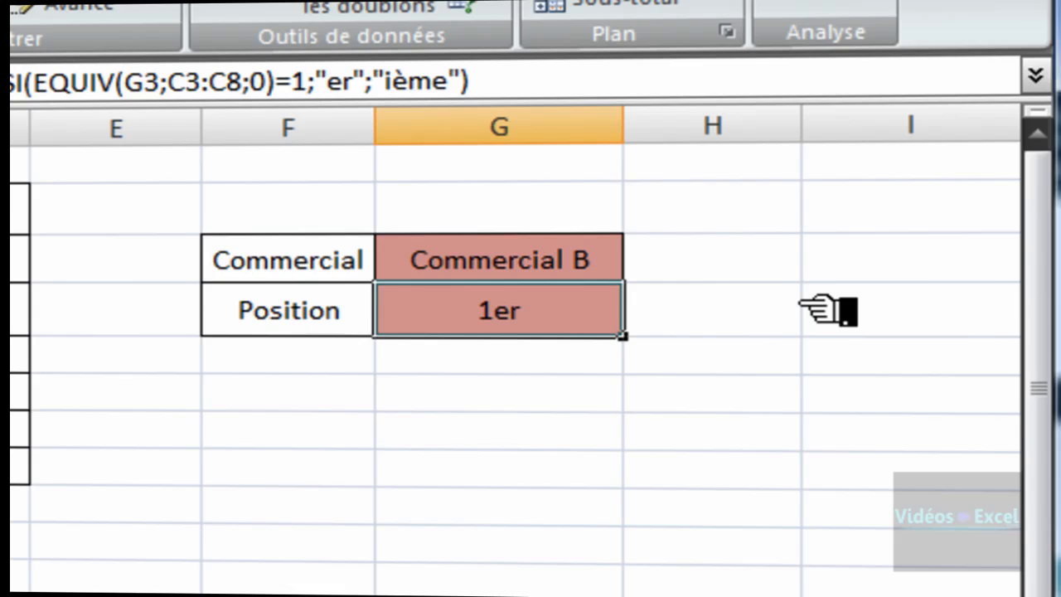